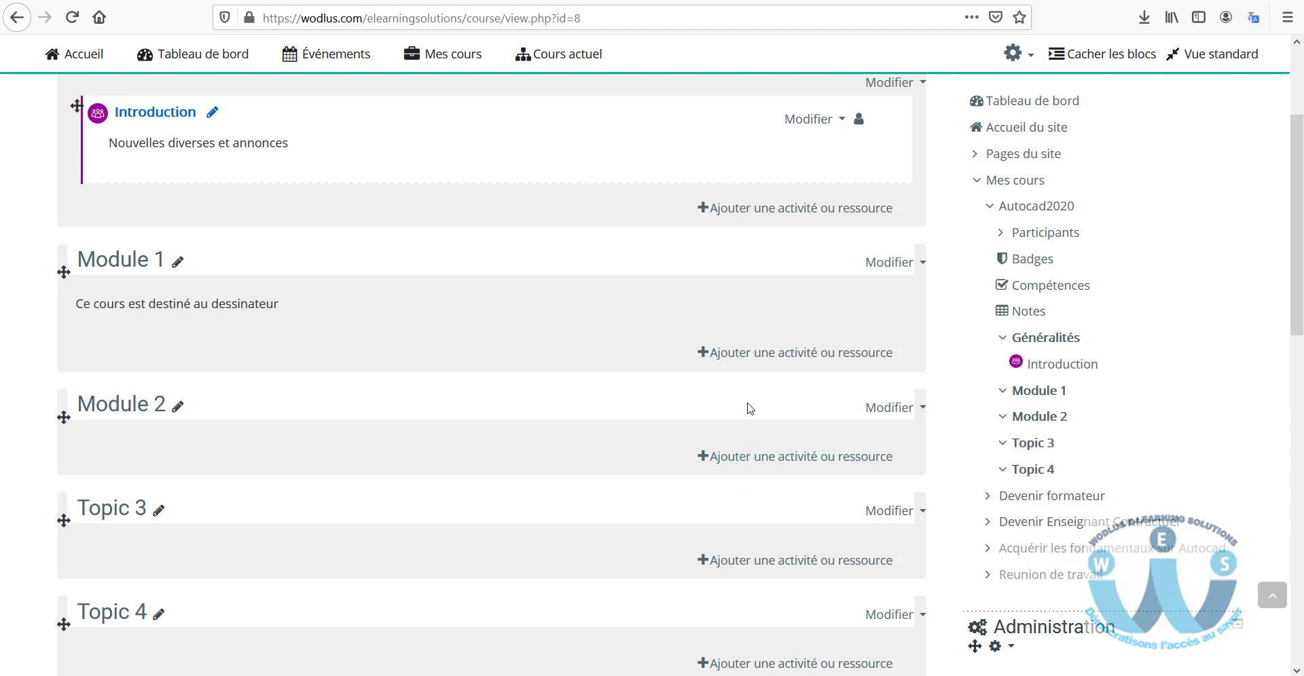
- Open the activity and resource chooser for Module 1, browse all entries and show only the activities
{"action": "left_click", "coordinate": [749, 360]}
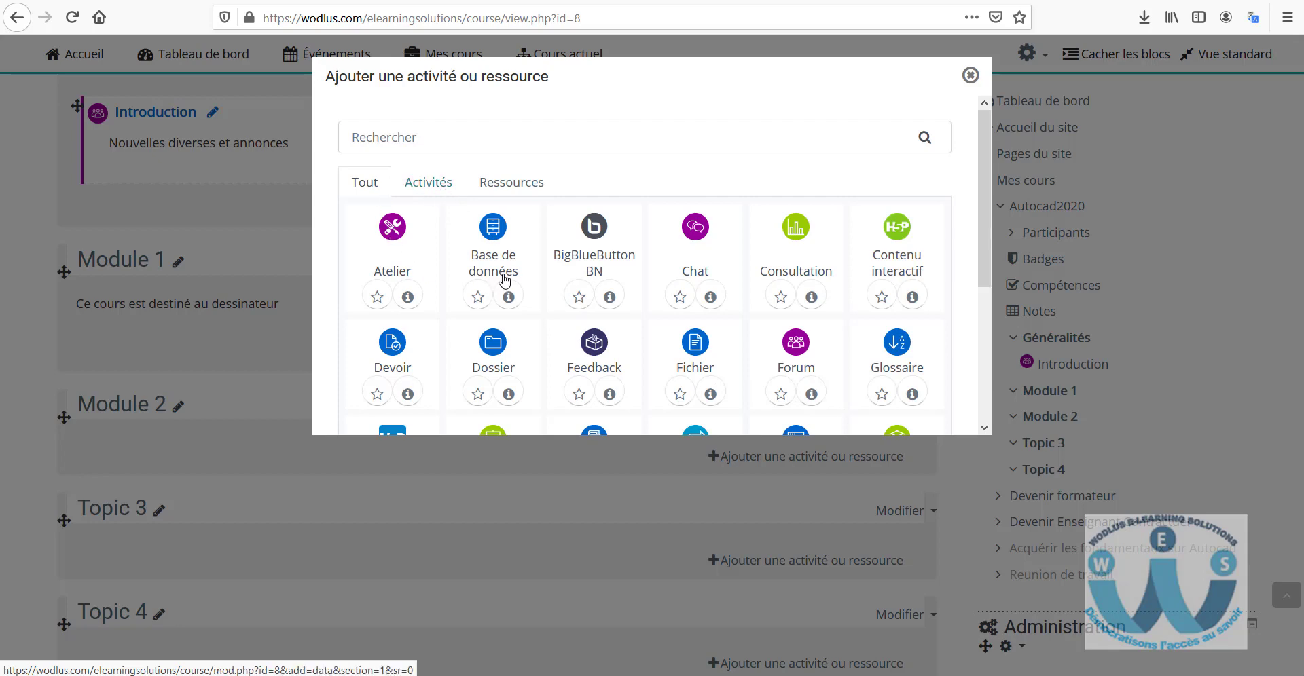
{"action": "scroll", "coordinate": [516, 275], "scroll_direction": "down", "scroll_amount": 3}
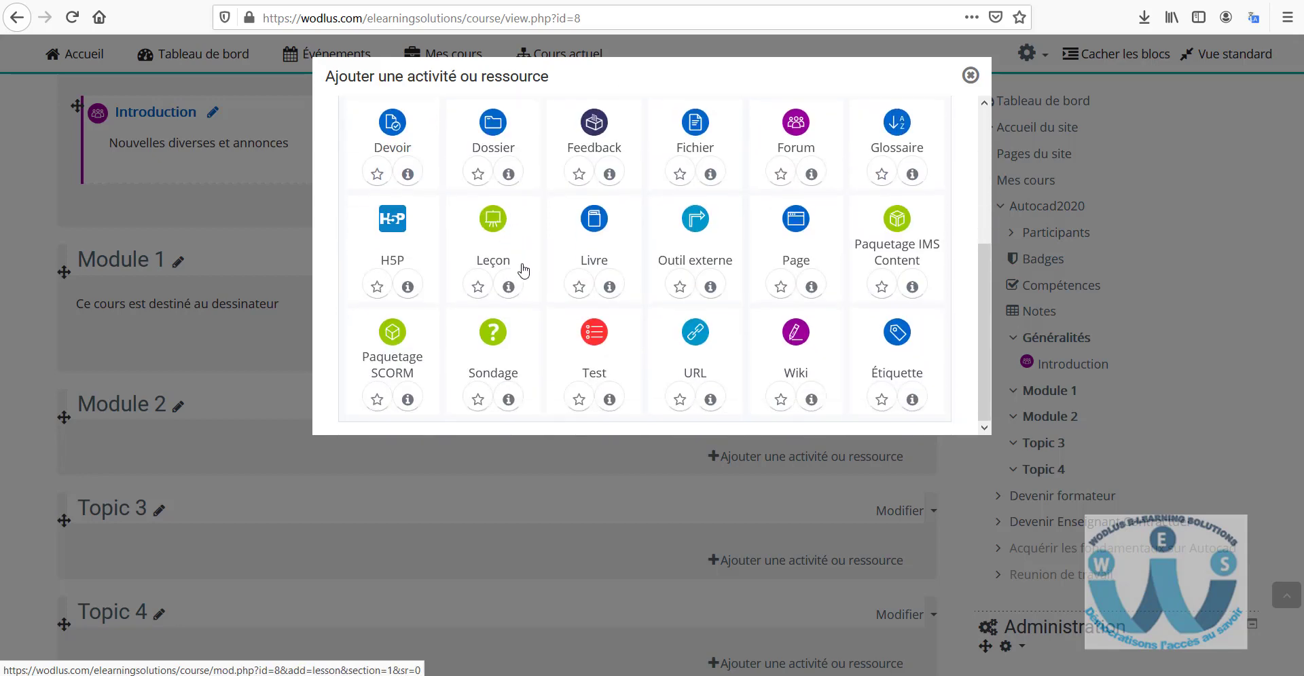
{"action": "scroll", "coordinate": [528, 292], "scroll_direction": "up", "scroll_amount": 3}
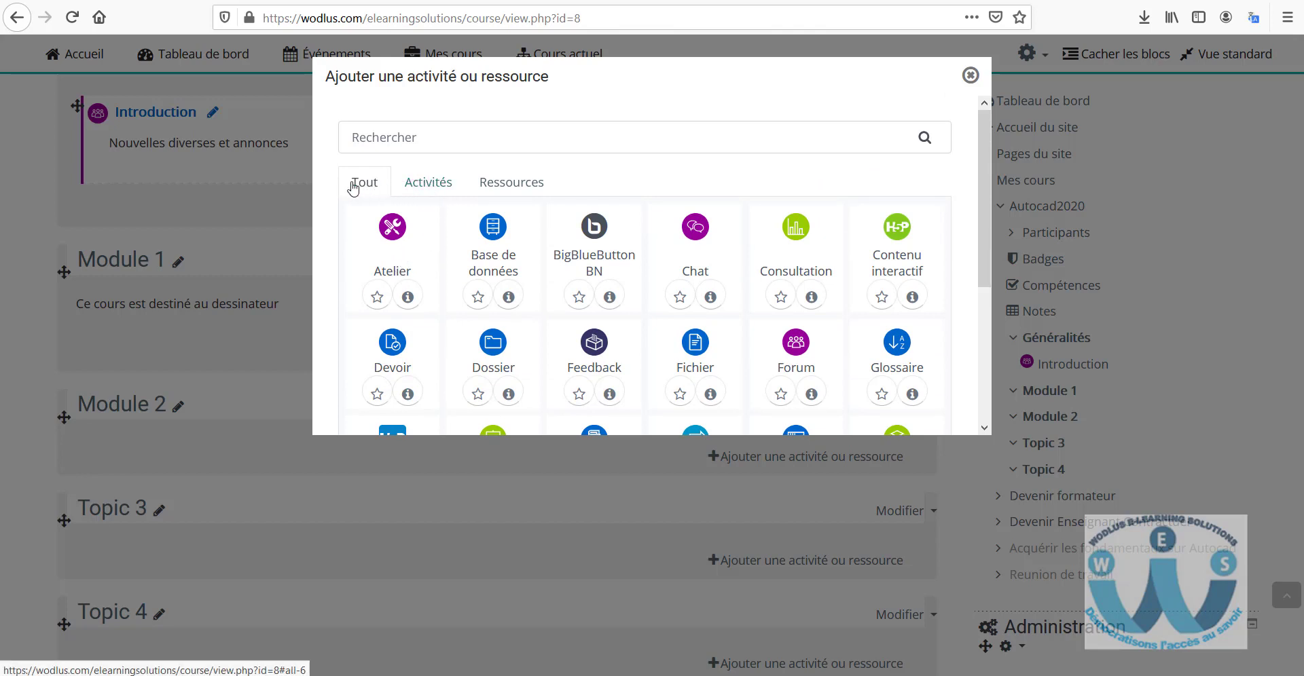
{"action": "left_click", "coordinate": [421, 189]}
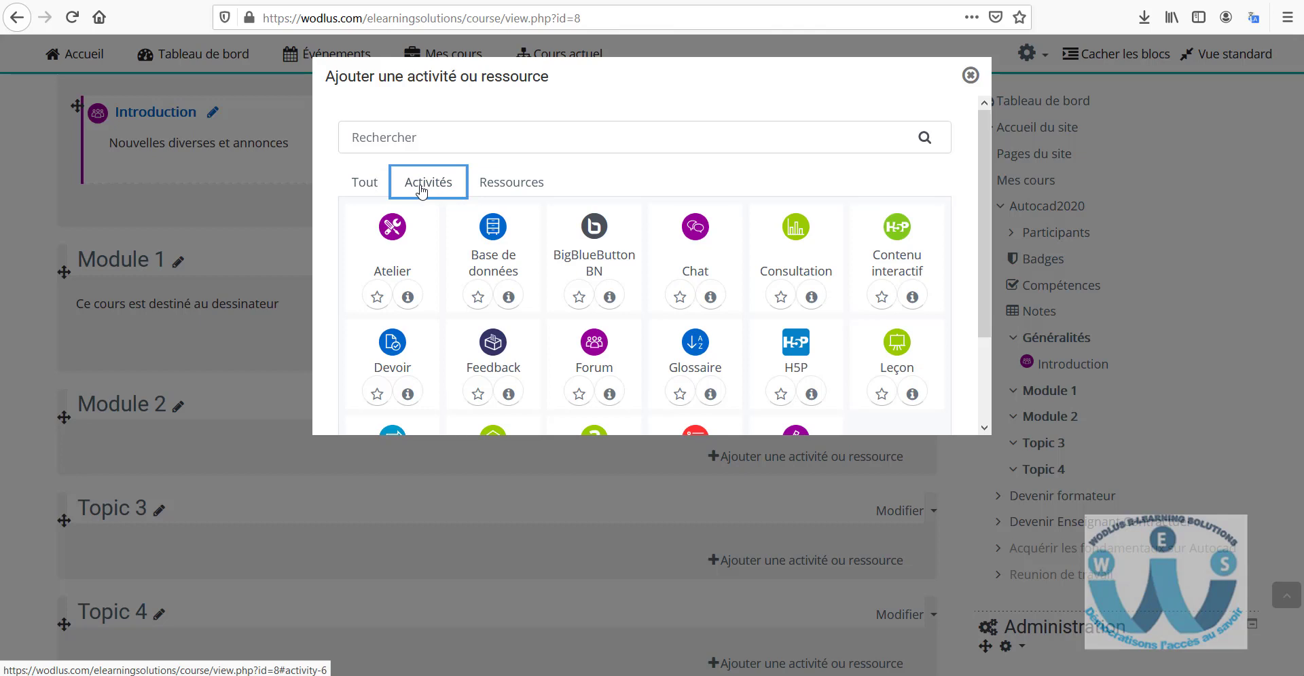
- Search the chooser for "Devoir", clear the search and return to the list of activities
{"action": "left_click", "coordinate": [464, 138]}
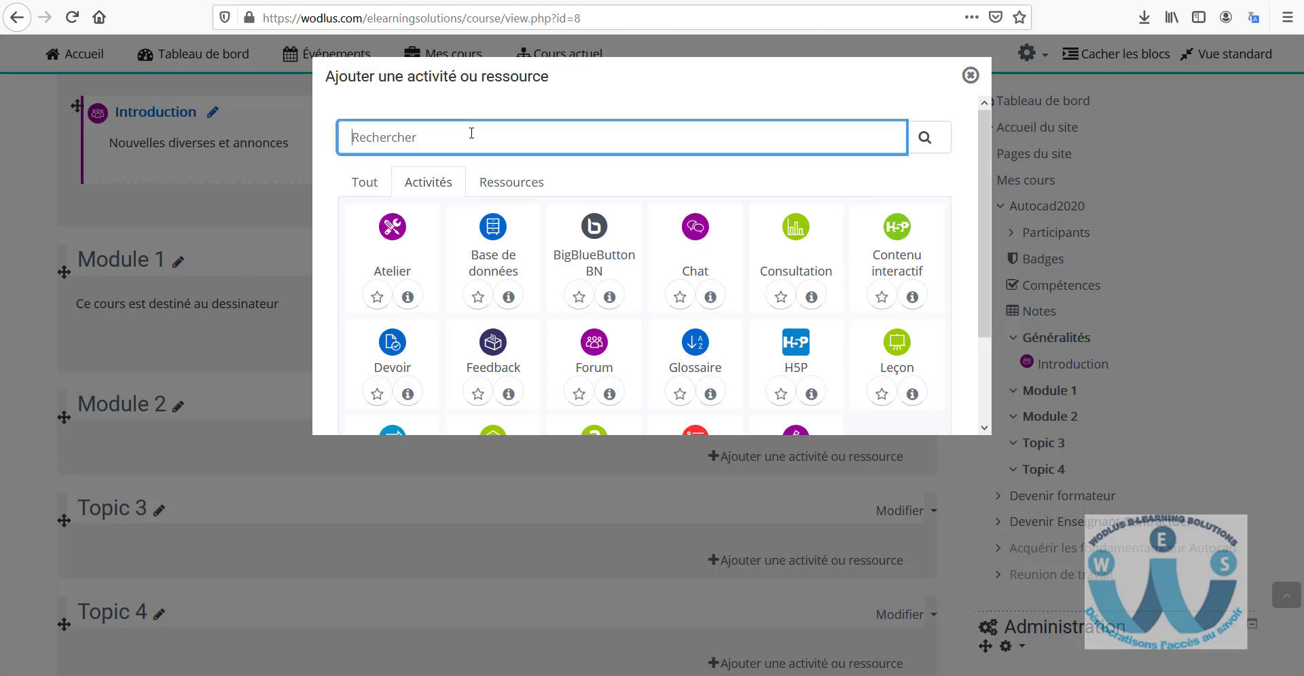
{"action": "type", "text": "Devoir"}
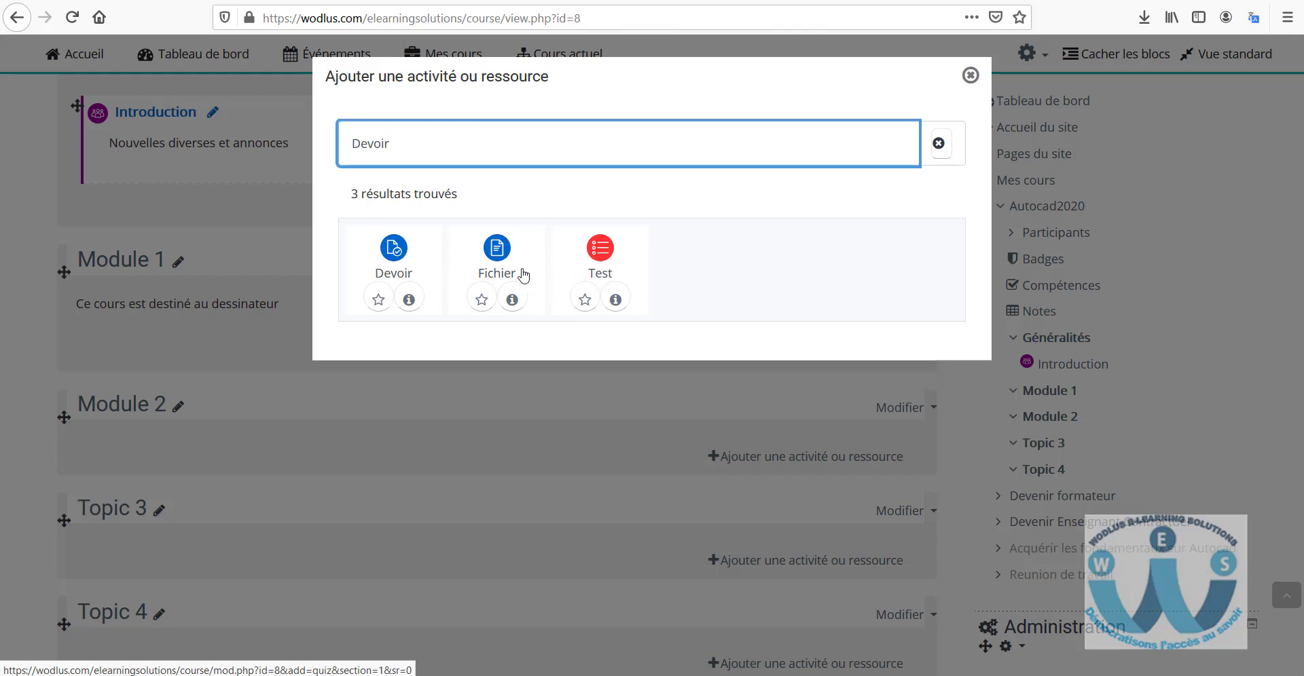
{"action": "key", "text": "BackSpace"}
{"action": "key", "text": "BackSpace"}
{"action": "key", "text": "BackSpace"}
{"action": "key", "text": "BackSpace"}
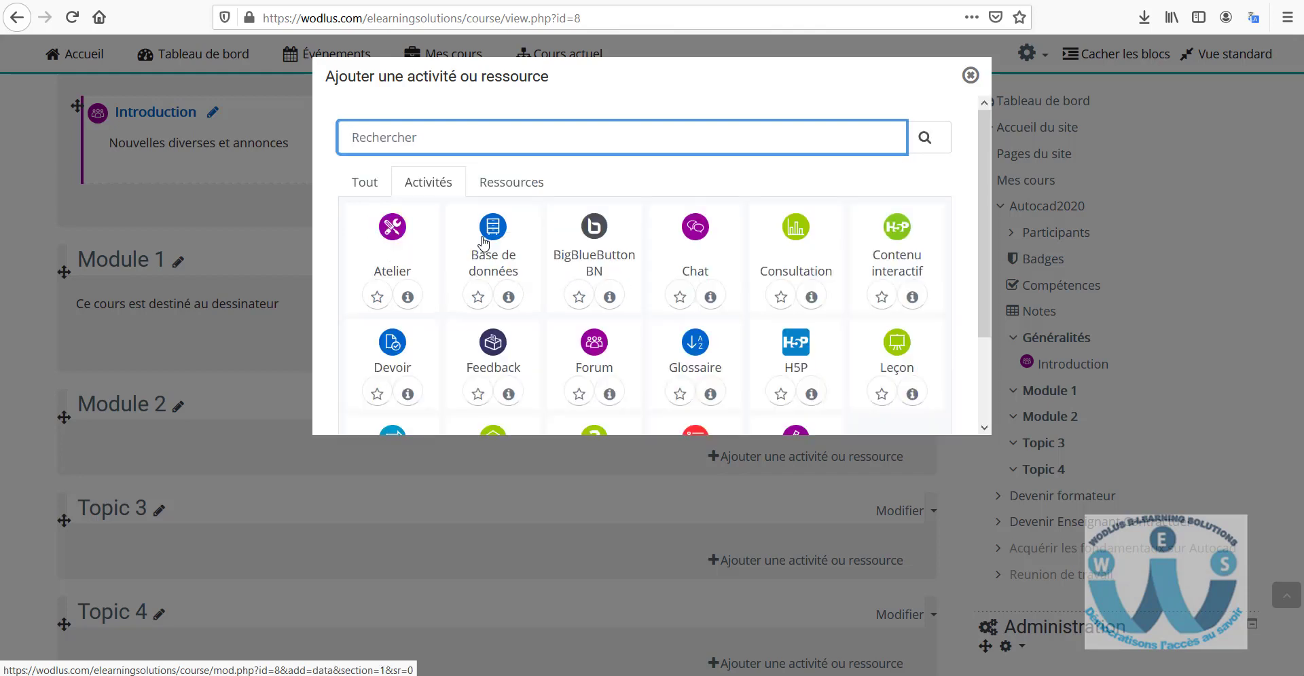
{"action": "left_click", "coordinate": [441, 191]}
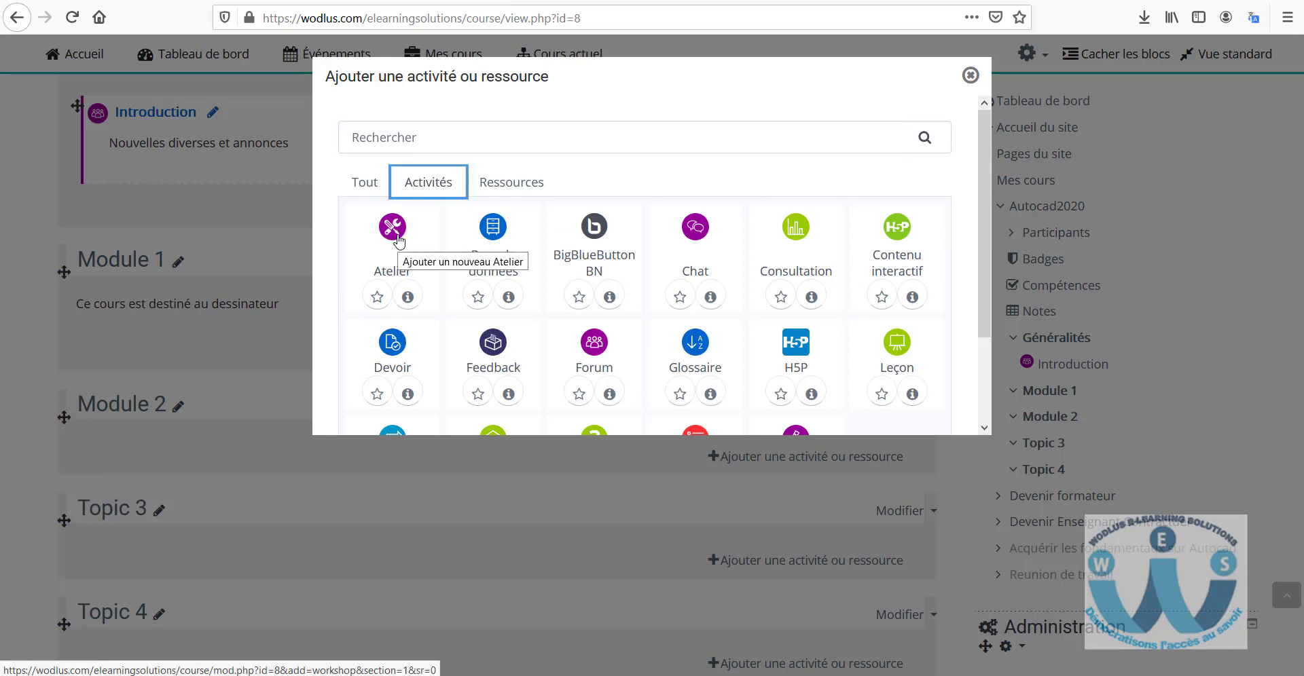
- Read the description of the Atelier activity to its end and return to the chooser
{"action": "left_click", "coordinate": [409, 301]}
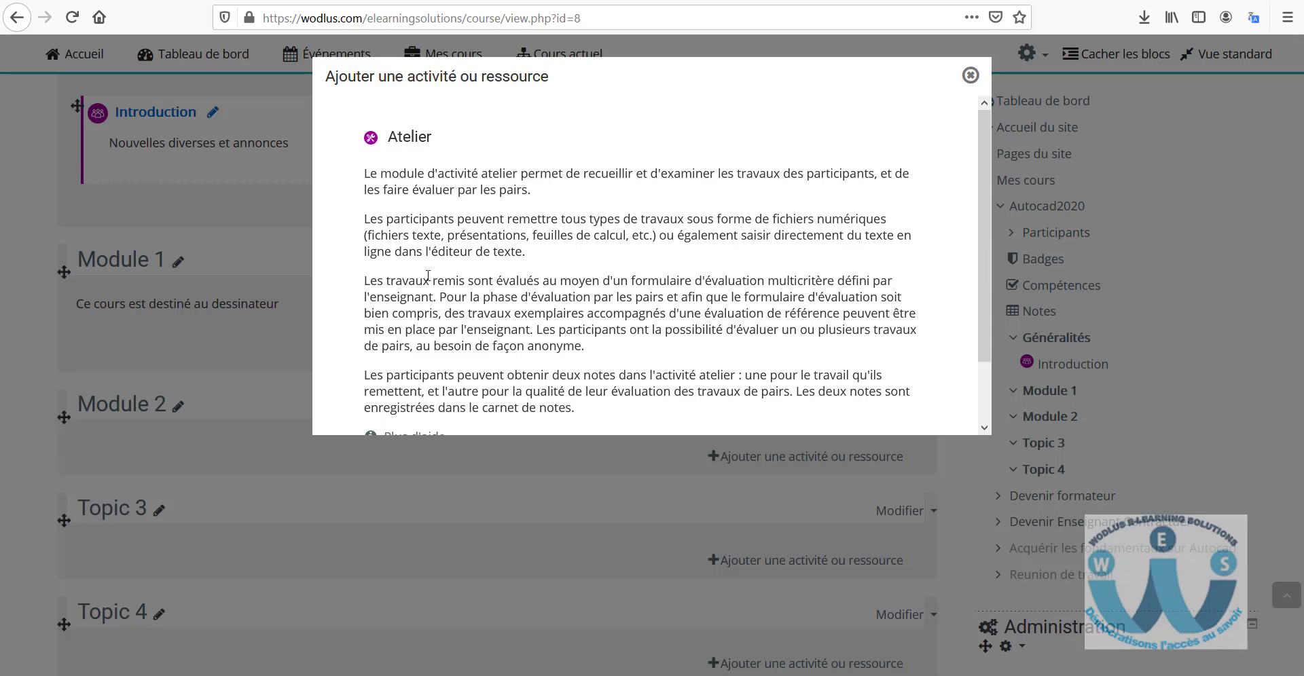
{"action": "scroll", "coordinate": [499, 273], "scroll_direction": "down", "scroll_amount": 2}
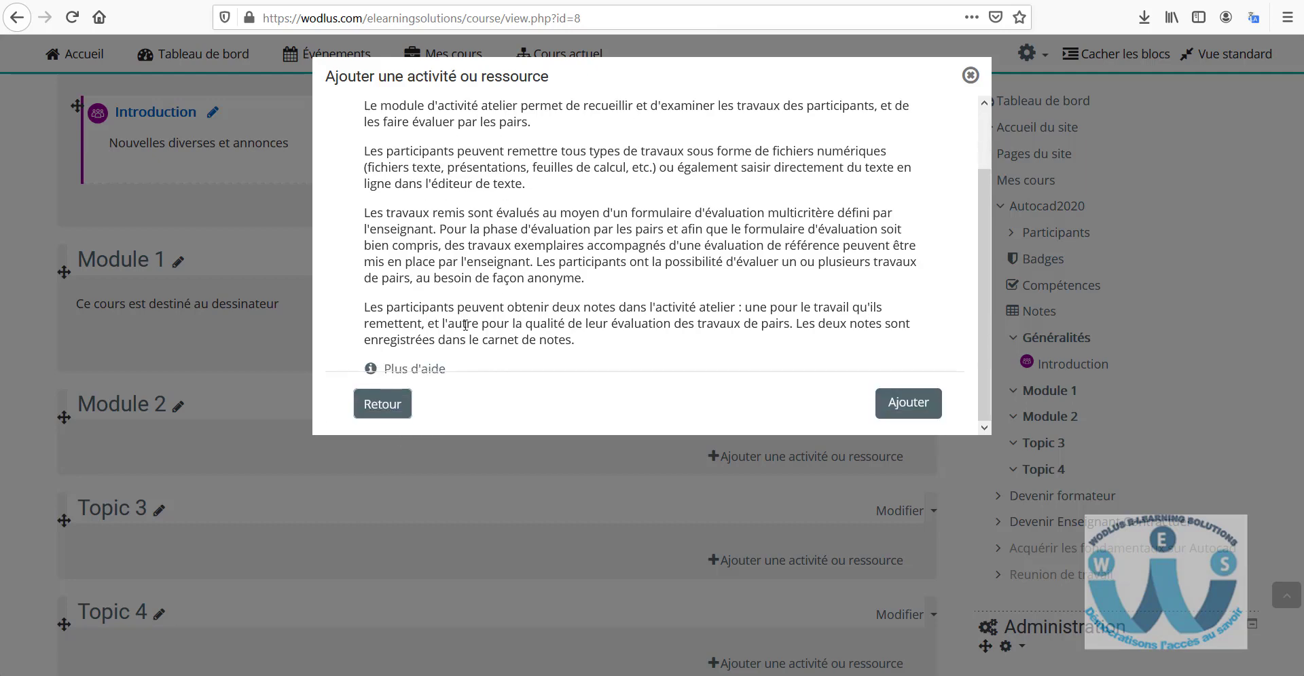
{"action": "left_click", "coordinate": [384, 405]}
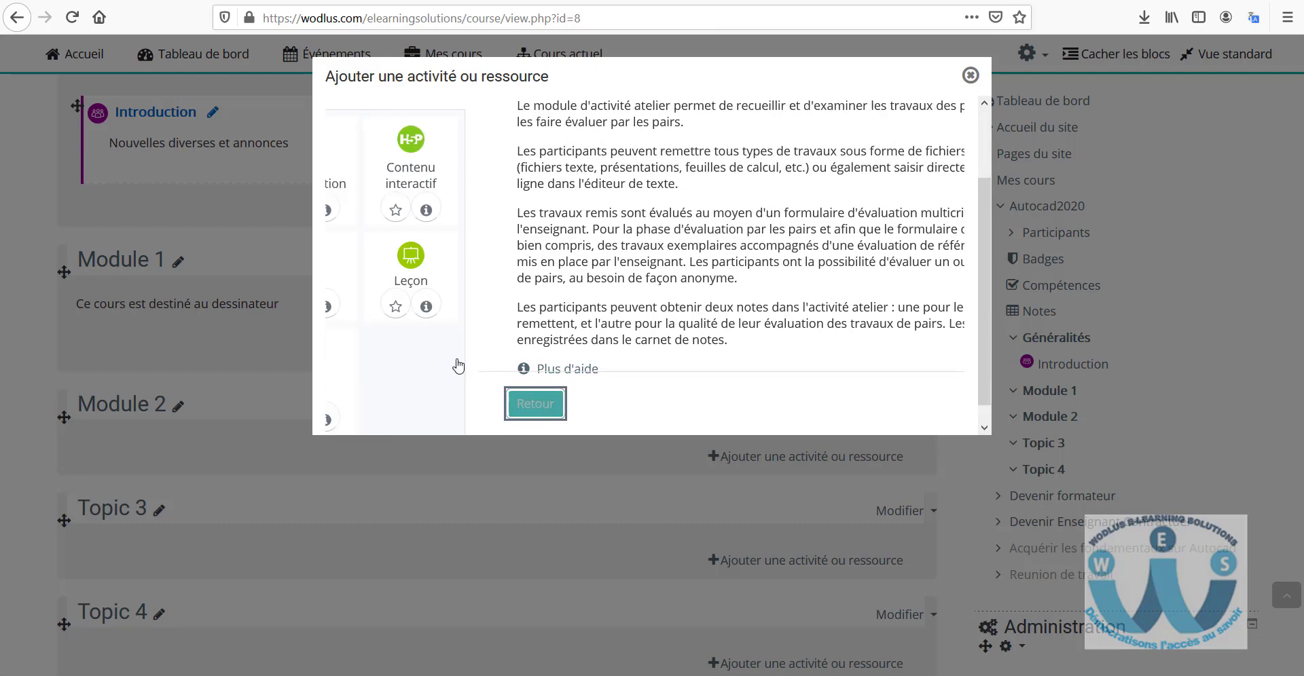
{"action": "scroll", "coordinate": [502, 269], "scroll_direction": "up", "scroll_amount": 2}
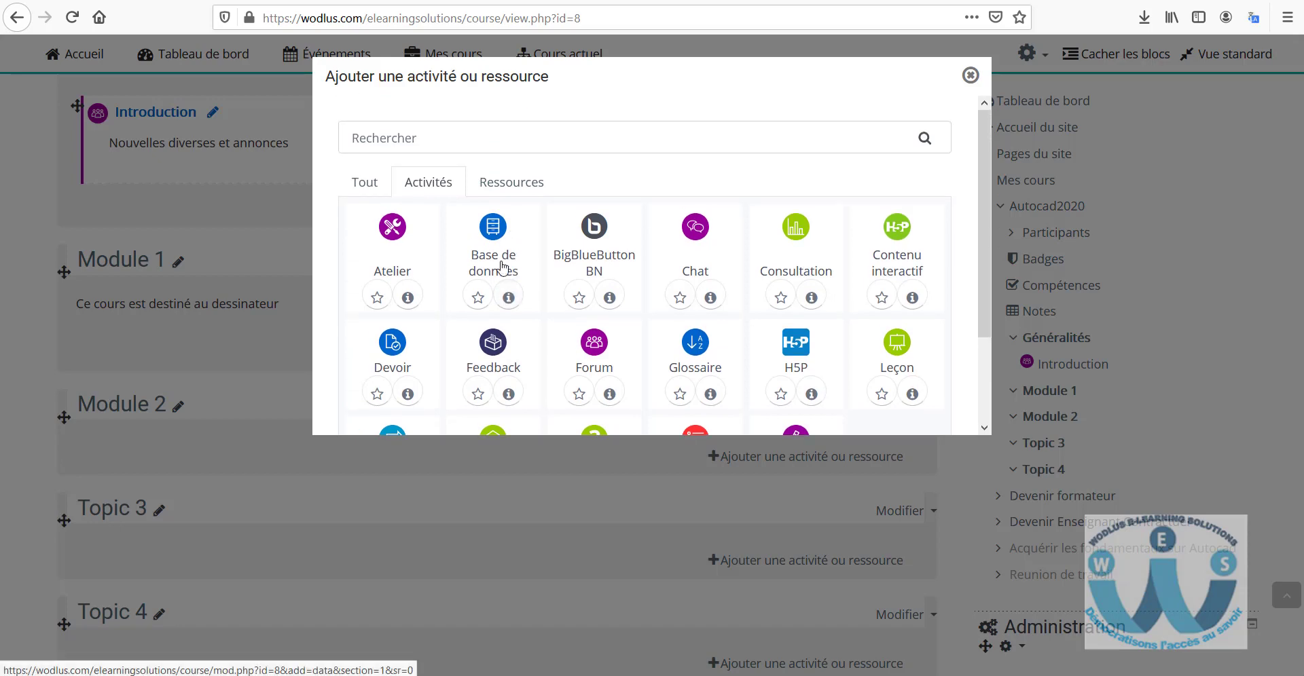
- Read the descriptions of the Base de données and BigBlueButtonBN activities, returning to the chooser after each
{"action": "left_click", "coordinate": [512, 300]}
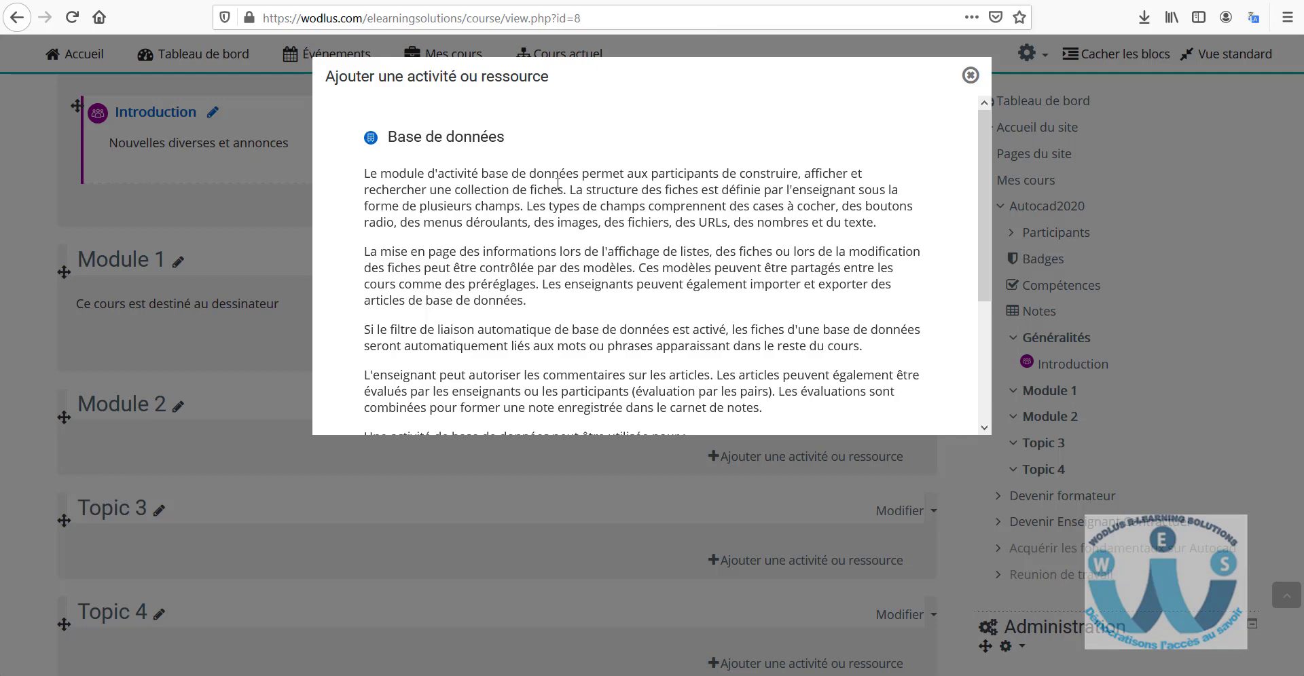
{"action": "scroll", "coordinate": [613, 182], "scroll_direction": "down", "scroll_amount": 3}
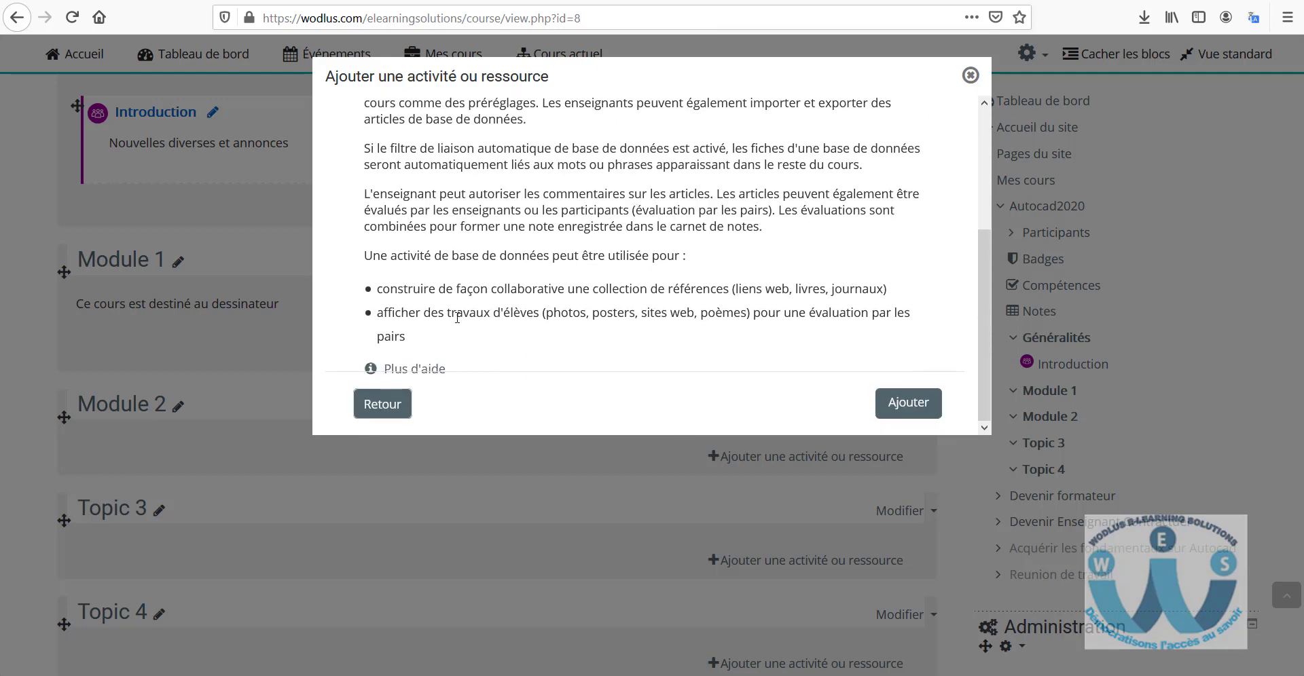
{"action": "left_click", "coordinate": [392, 410]}
{"action": "scroll", "coordinate": [670, 291], "scroll_direction": "up", "scroll_amount": 3}
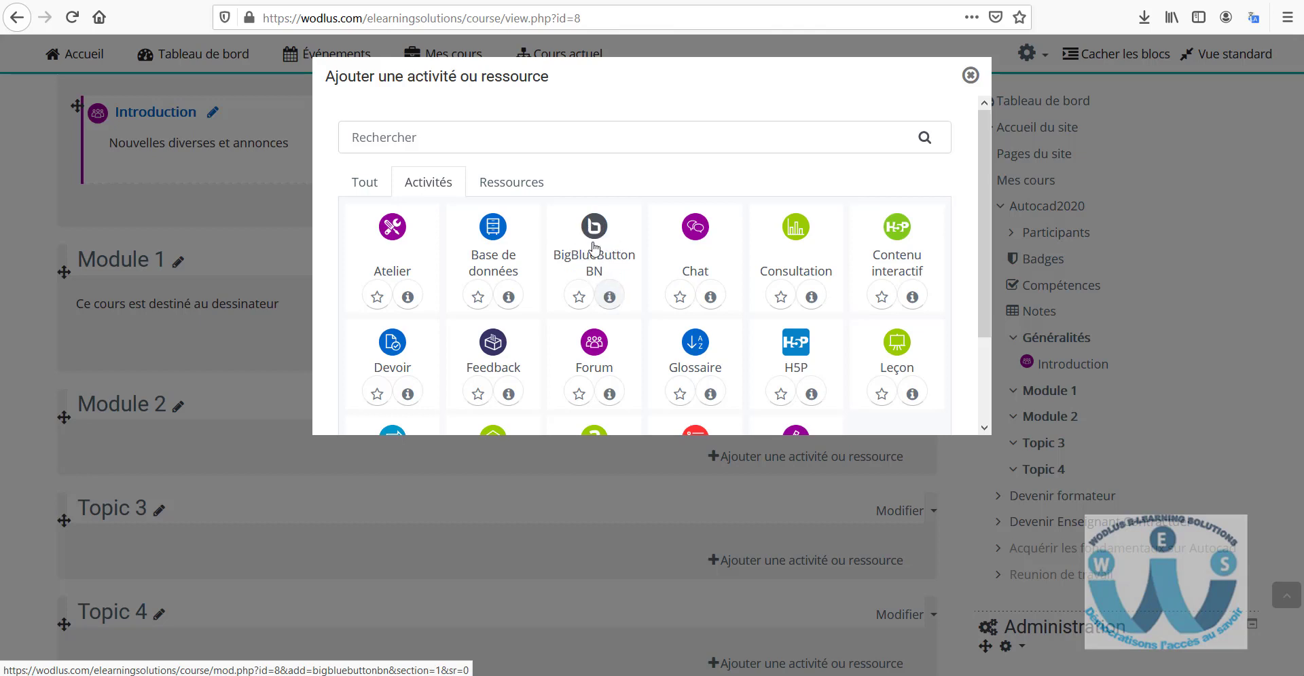
{"action": "left_click", "coordinate": [609, 297]}
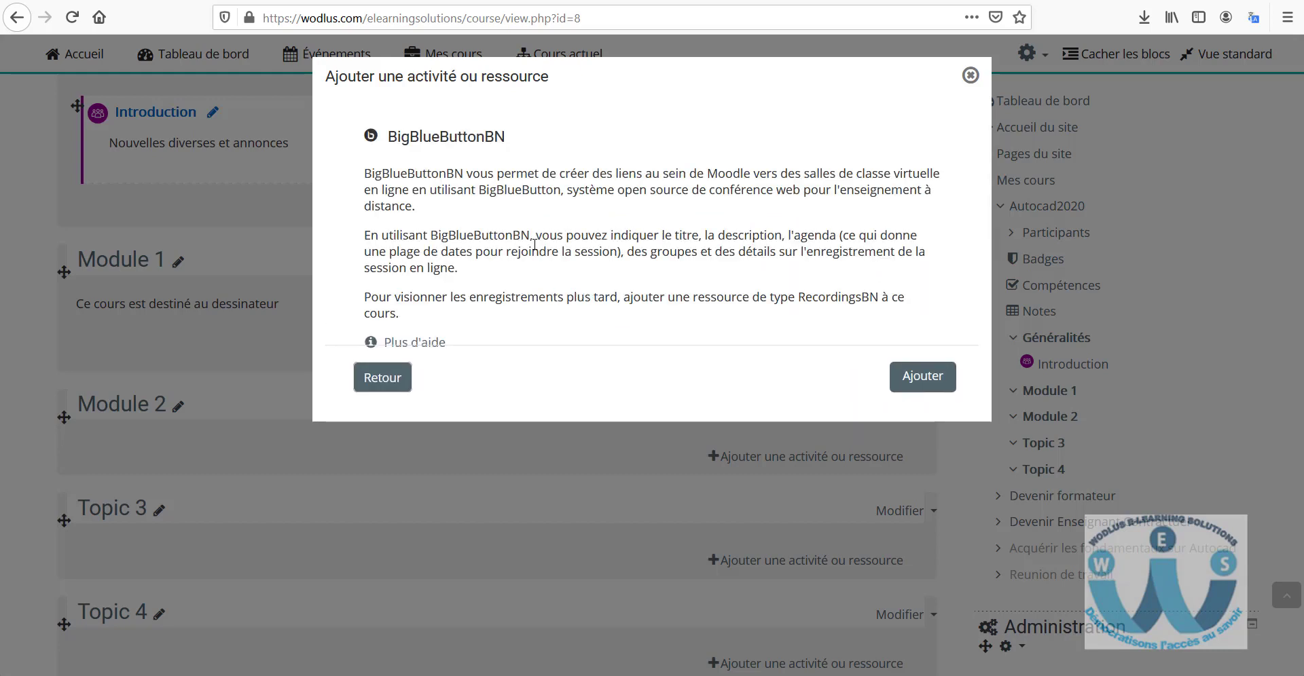
{"action": "left_click", "coordinate": [381, 377]}
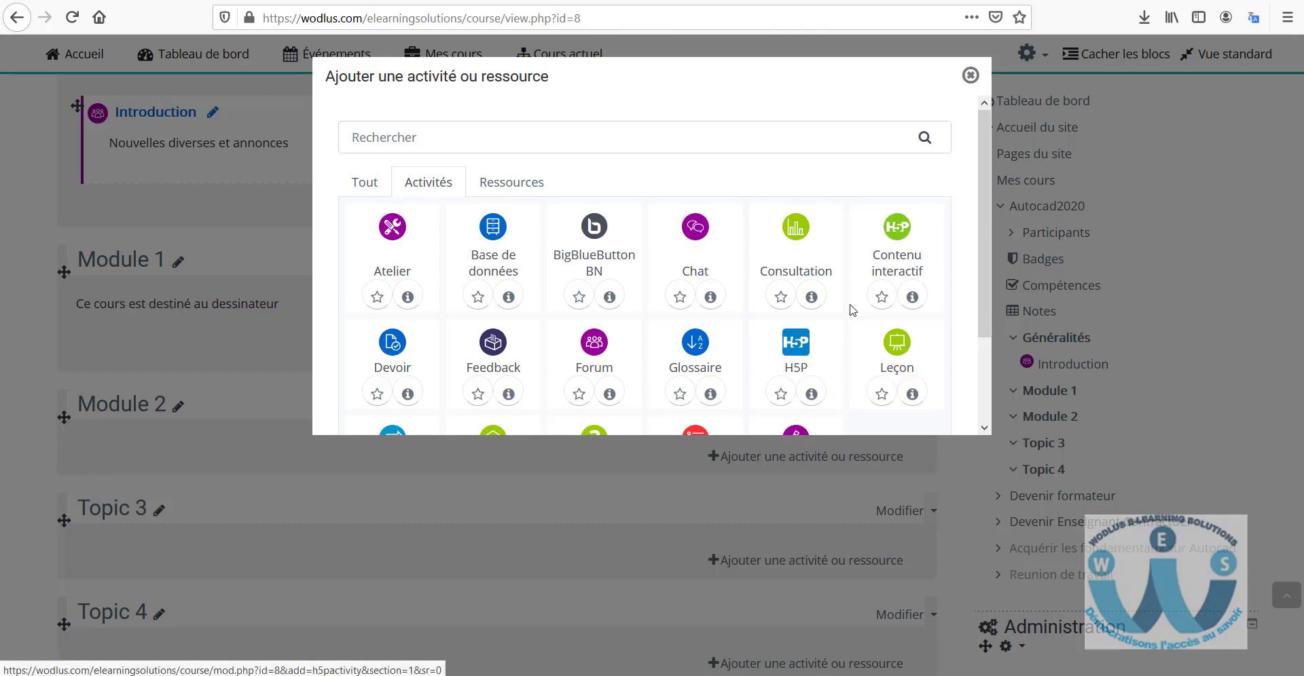
{"action": "scroll", "coordinate": [979, 294], "scroll_direction": "down", "scroll_amount": 2}
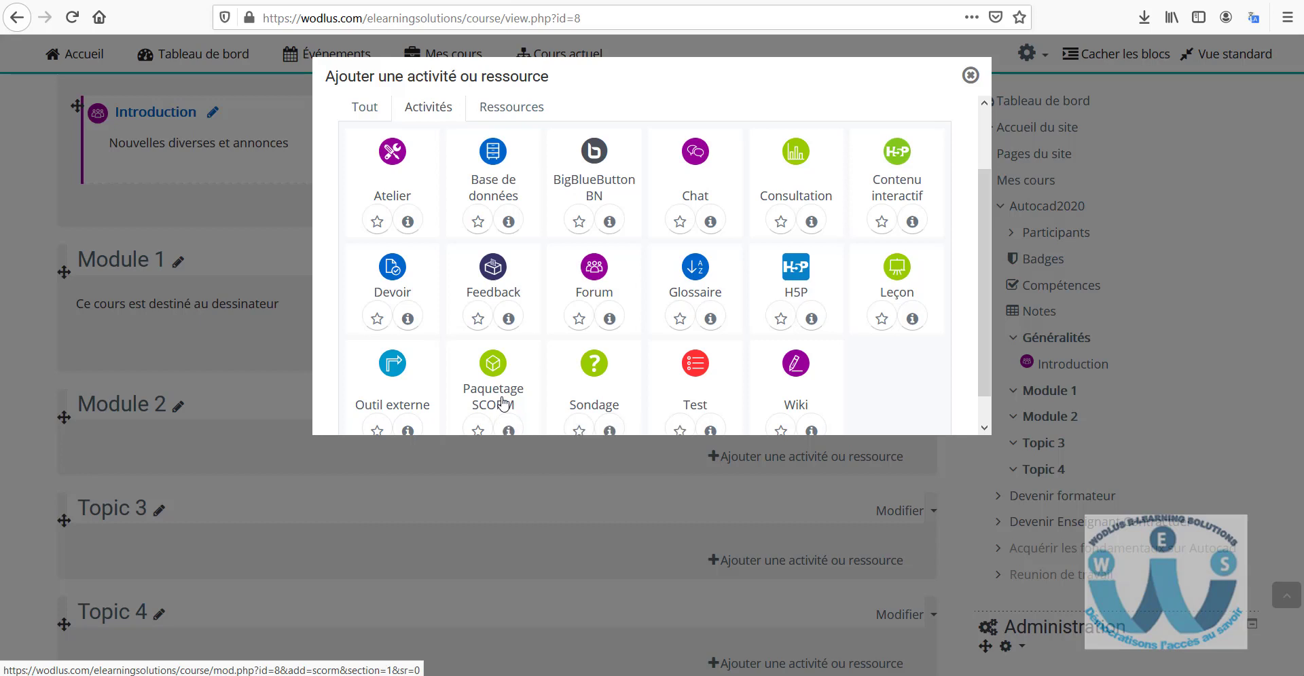
{"action": "left_click", "coordinate": [504, 405]}
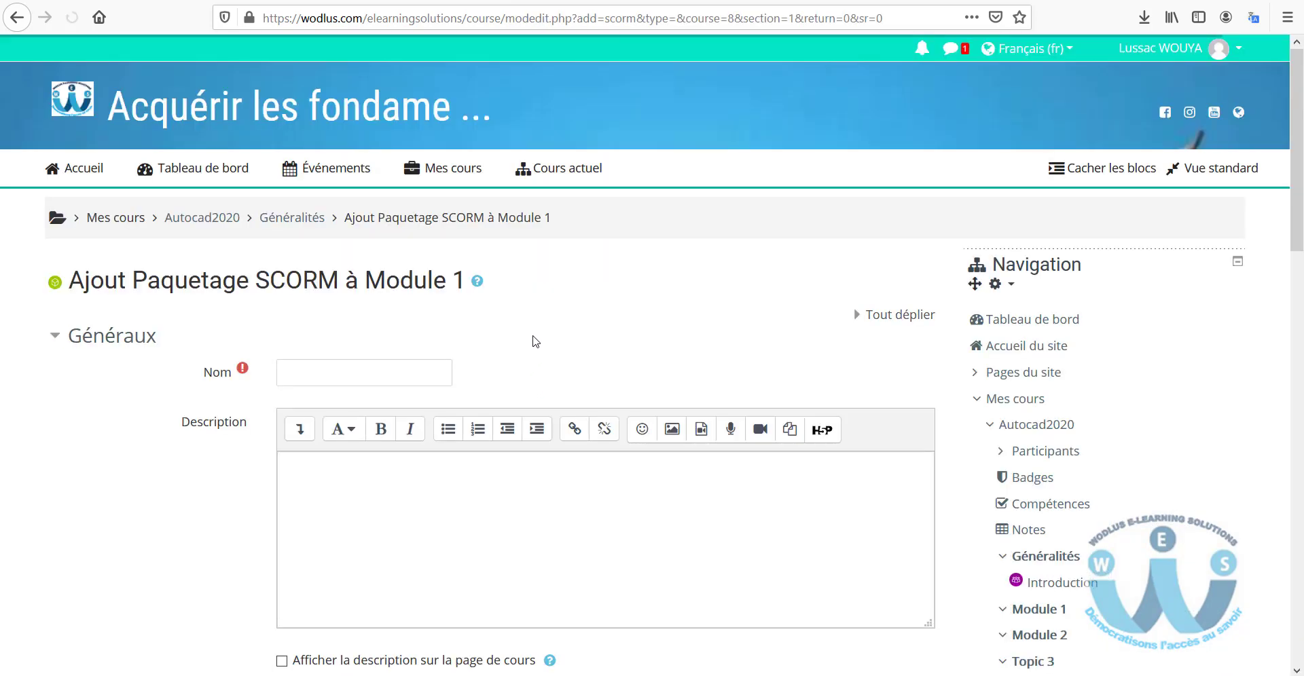
{"action": "scroll", "coordinate": [535, 342], "scroll_direction": "down", "scroll_amount": 5}
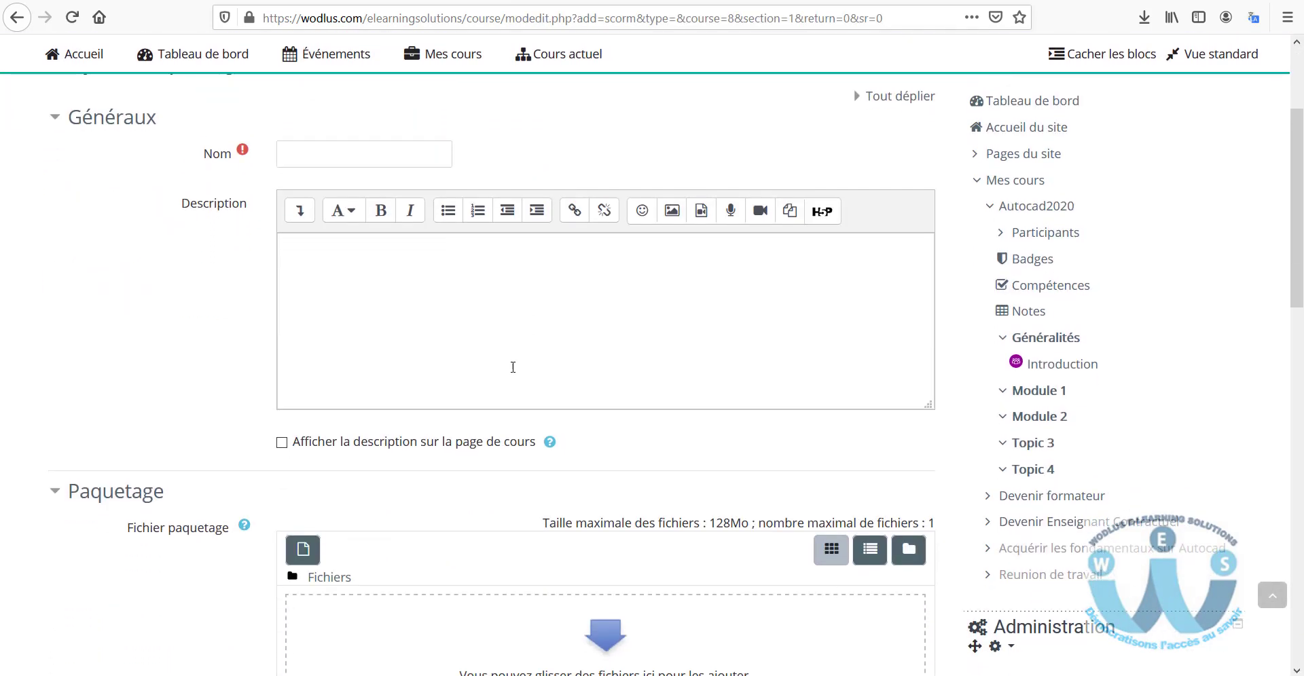
{"action": "scroll", "coordinate": [570, 380], "scroll_direction": "down", "scroll_amount": 10}
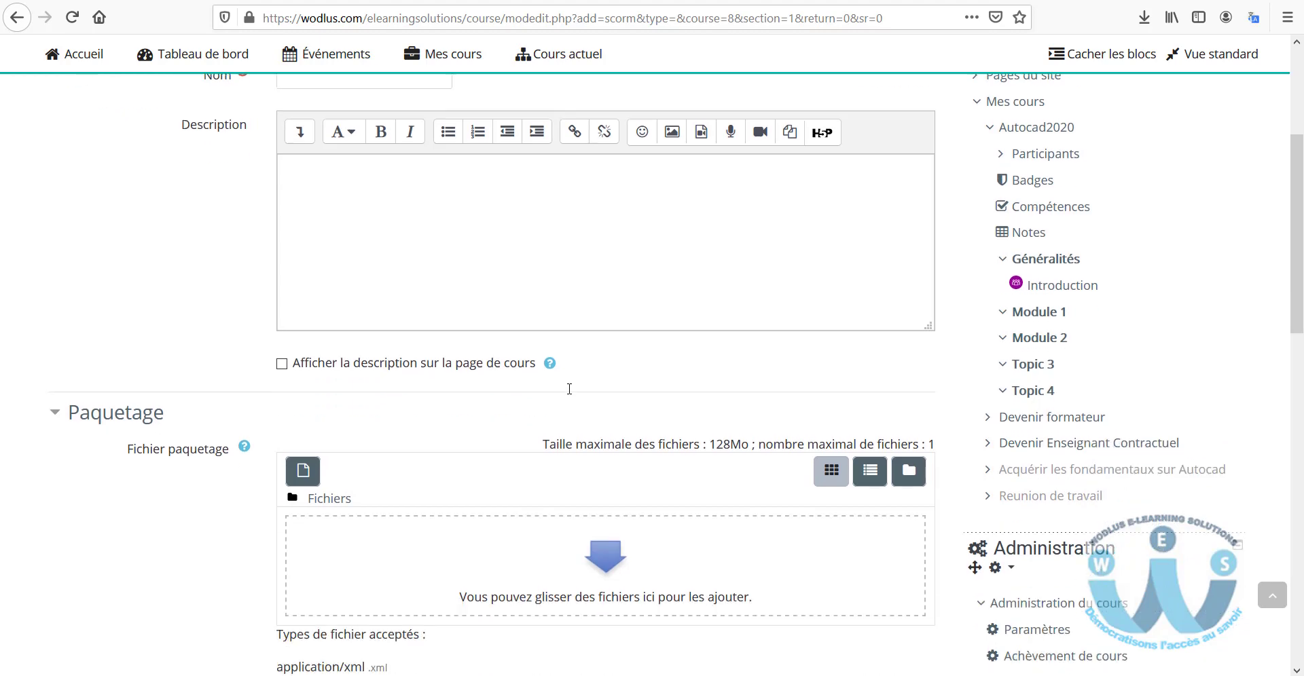
{"action": "scroll", "coordinate": [570, 393], "scroll_direction": "down", "scroll_amount": 7}
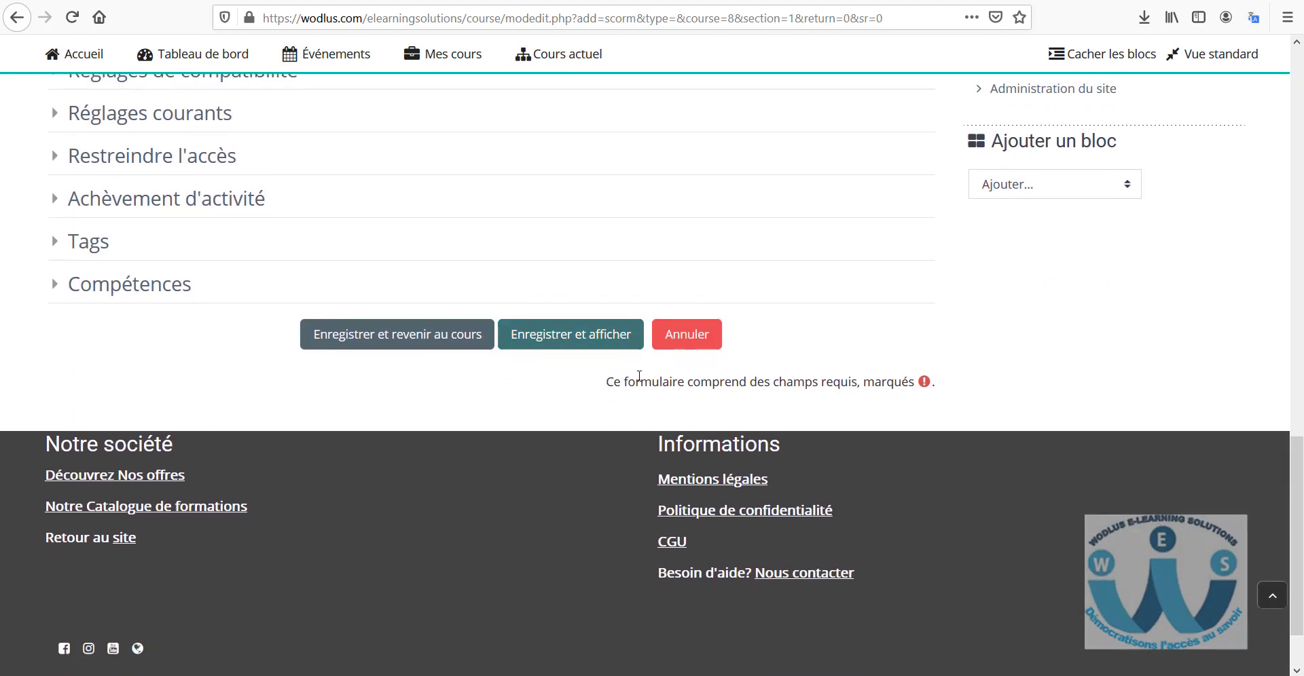
{"action": "left_click", "coordinate": [688, 344]}
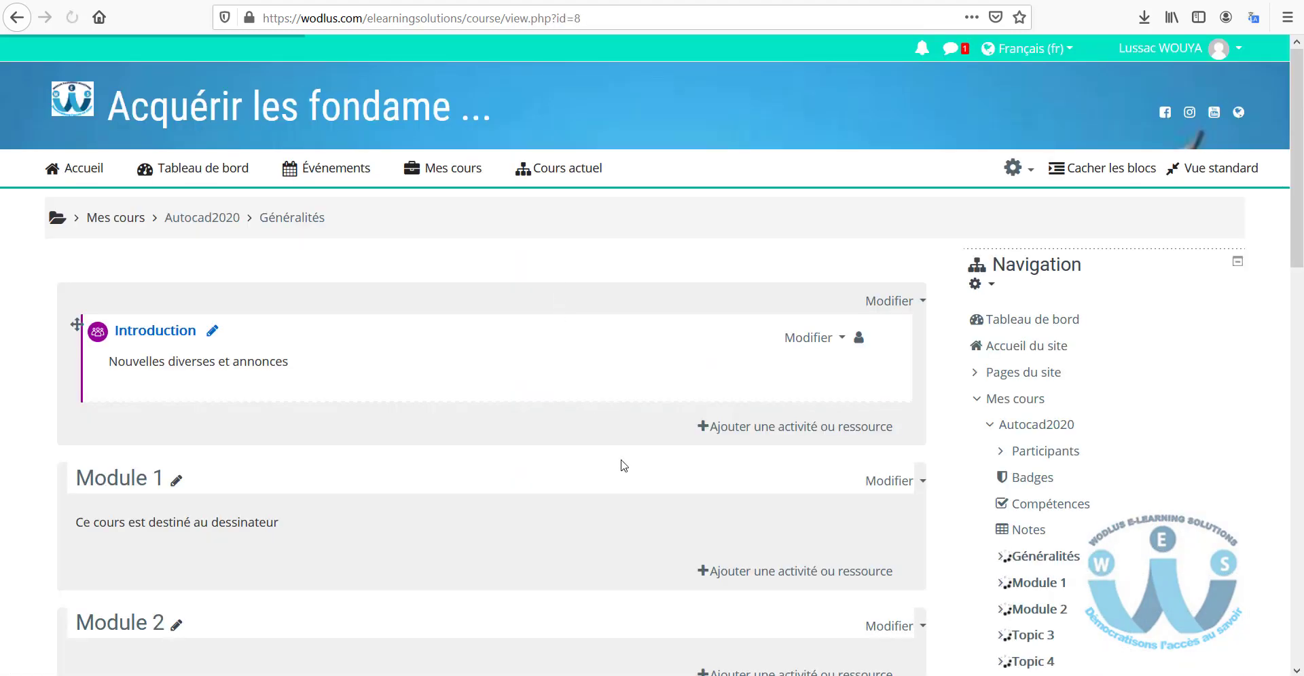
- Open the activity chooser for Module 1 and read the description of the Paquetage SCORM activity
{"action": "left_click", "coordinate": [762, 574]}
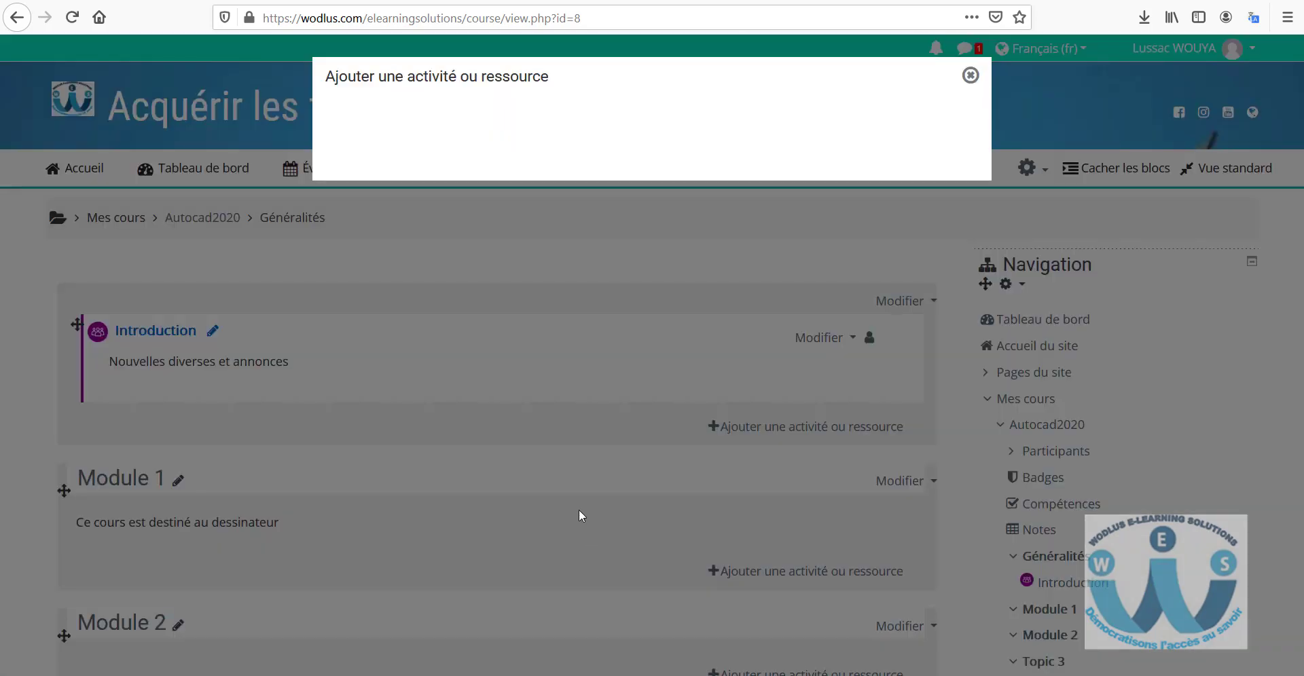
{"action": "scroll", "coordinate": [679, 312], "scroll_direction": "down", "scroll_amount": 3}
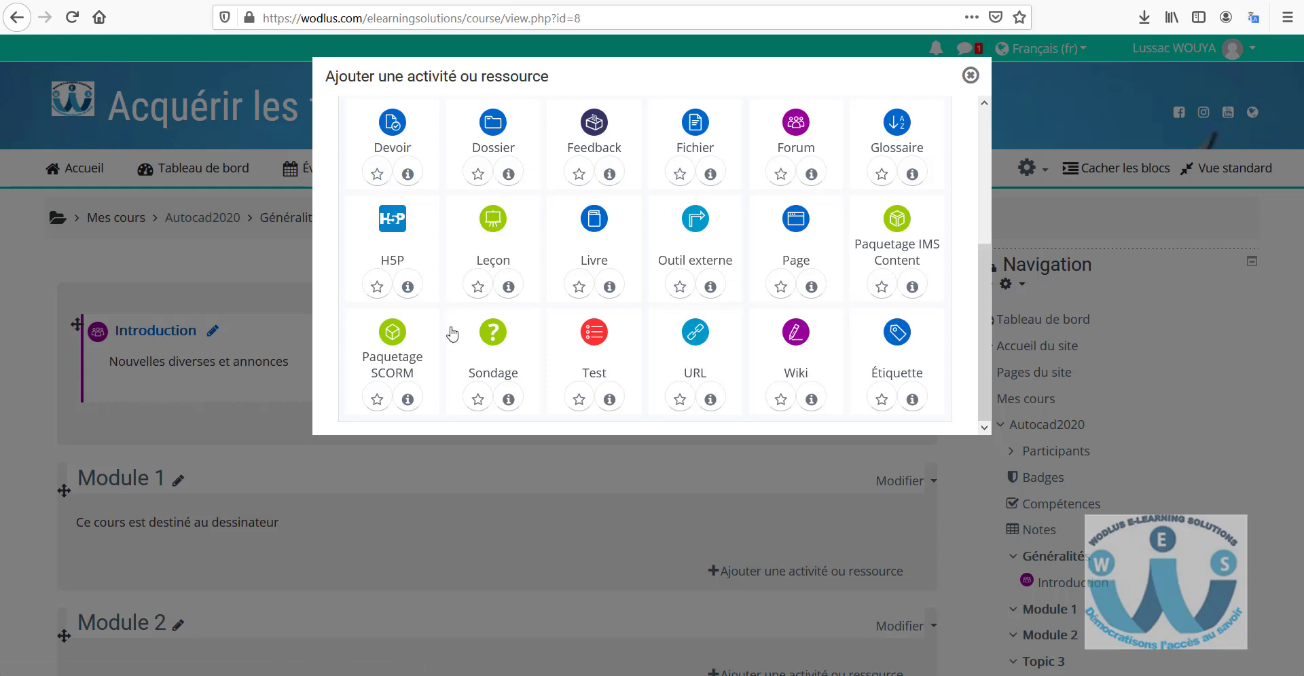
{"action": "left_click", "coordinate": [407, 399]}
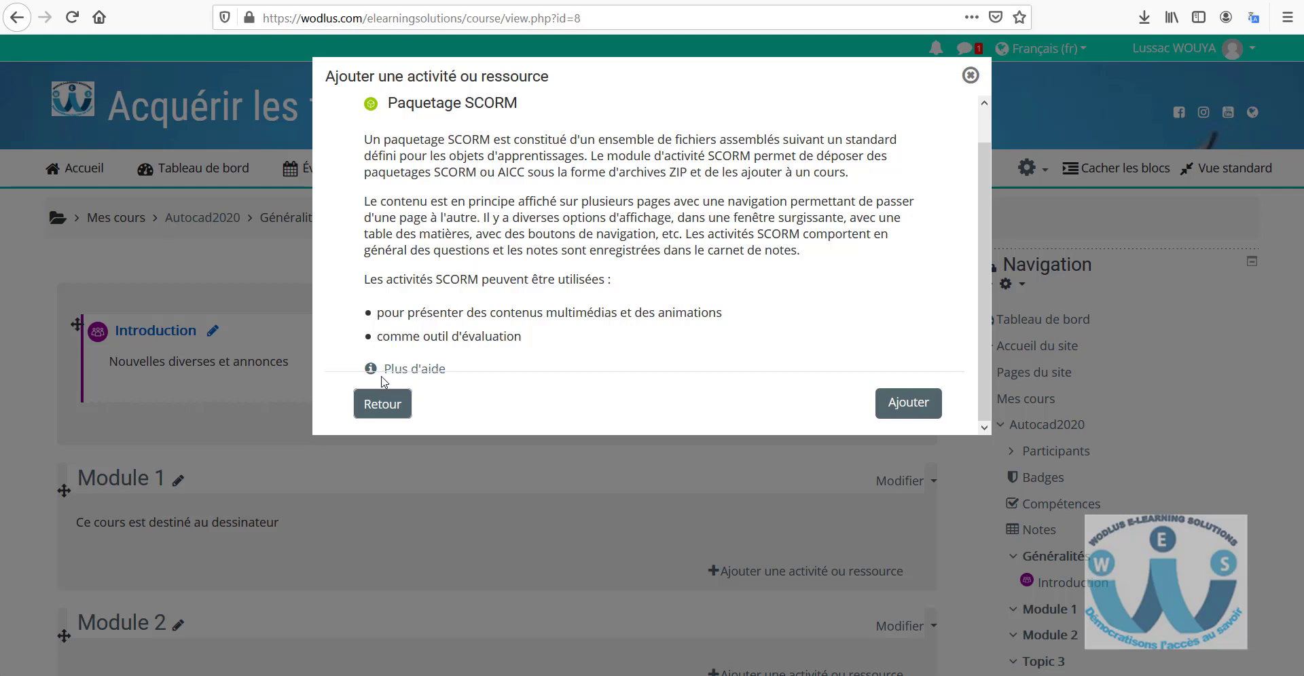
{"action": "left_click", "coordinate": [378, 405]}
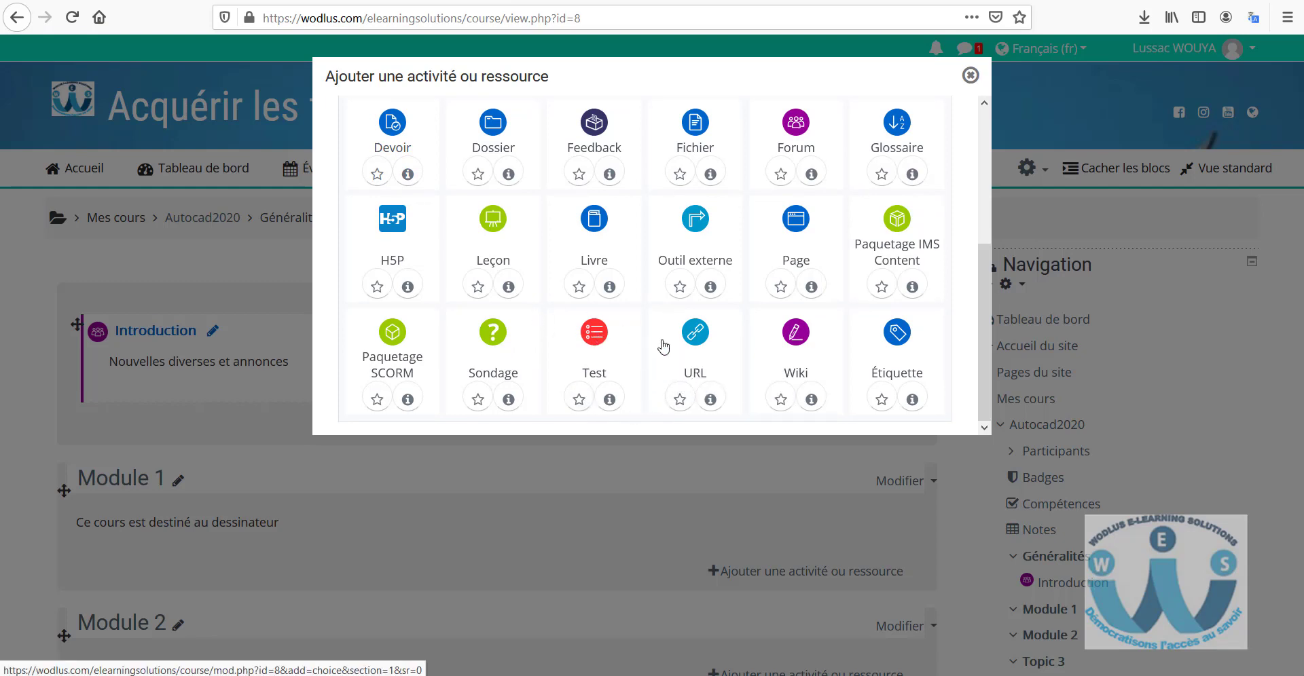
- Examine the available activities, compare them with the list of resources and return to the activities
{"action": "scroll", "coordinate": [533, 266], "scroll_direction": "up", "scroll_amount": 5}
{"action": "left_click", "coordinate": [428, 182]}
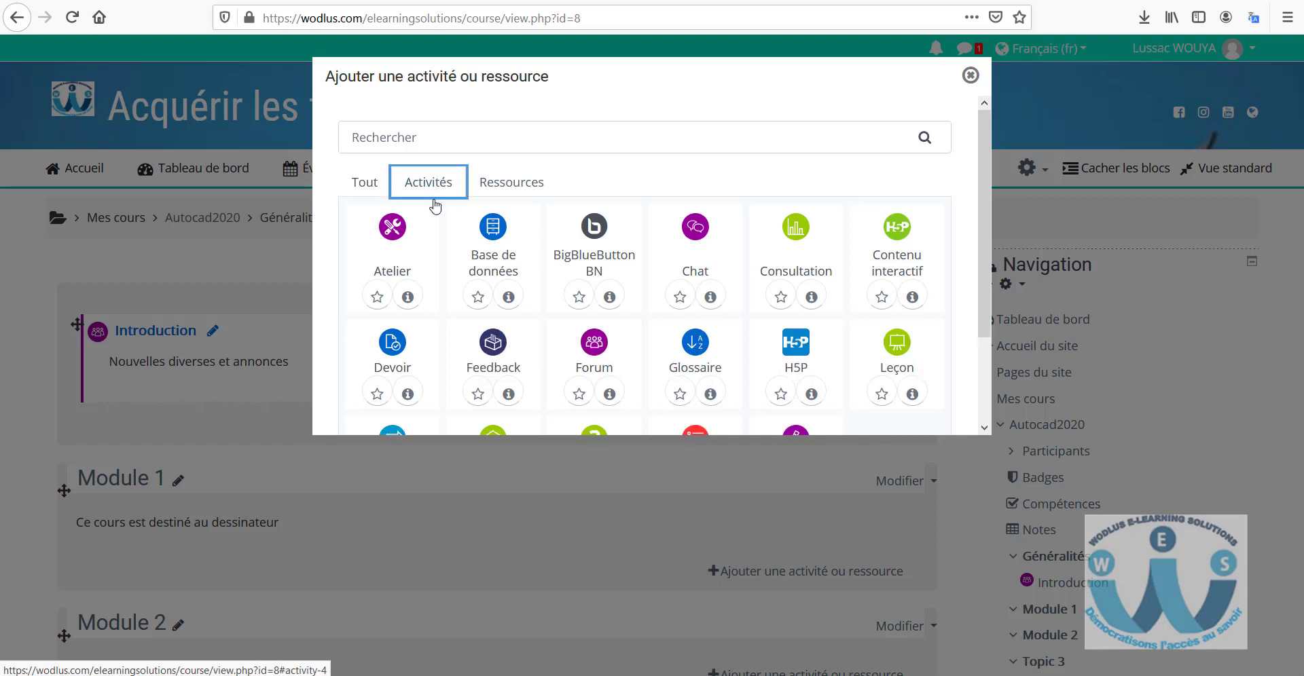
{"action": "scroll", "coordinate": [641, 306], "scroll_direction": "down", "scroll_amount": 3}
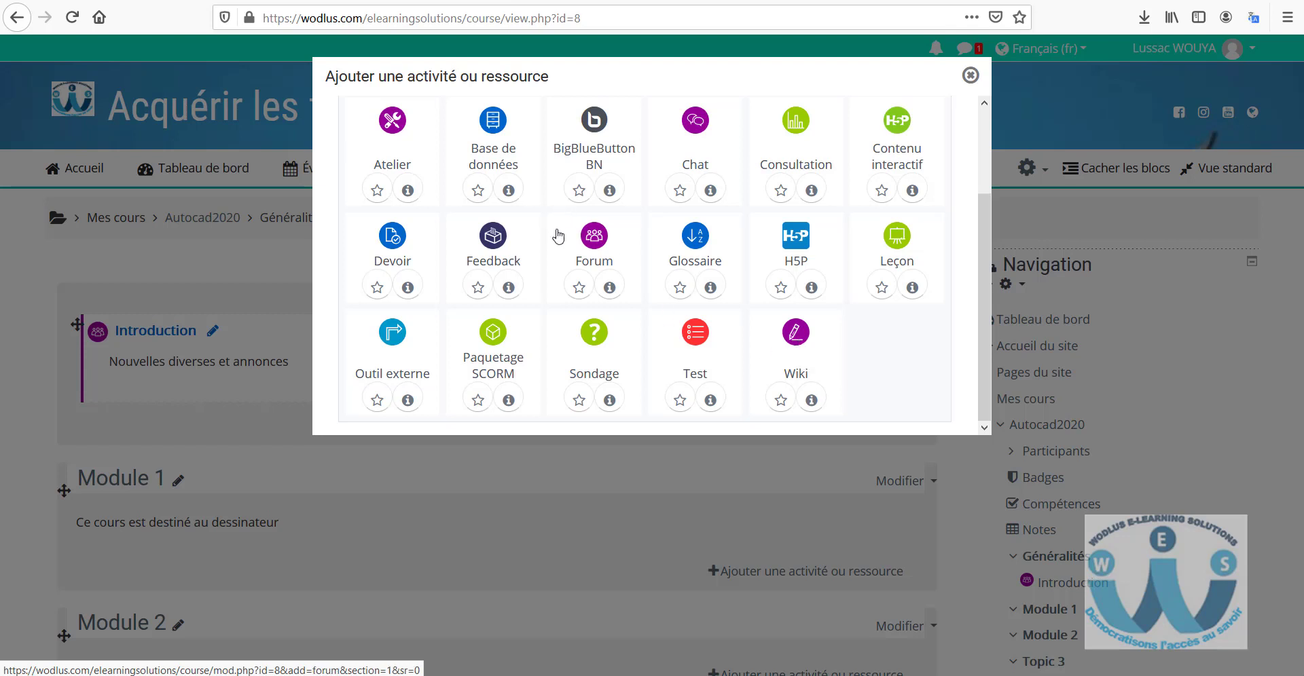
{"action": "scroll", "coordinate": [726, 233], "scroll_direction": "up", "scroll_amount": 3}
{"action": "scroll", "coordinate": [726, 233], "scroll_direction": "down", "scroll_amount": 1}
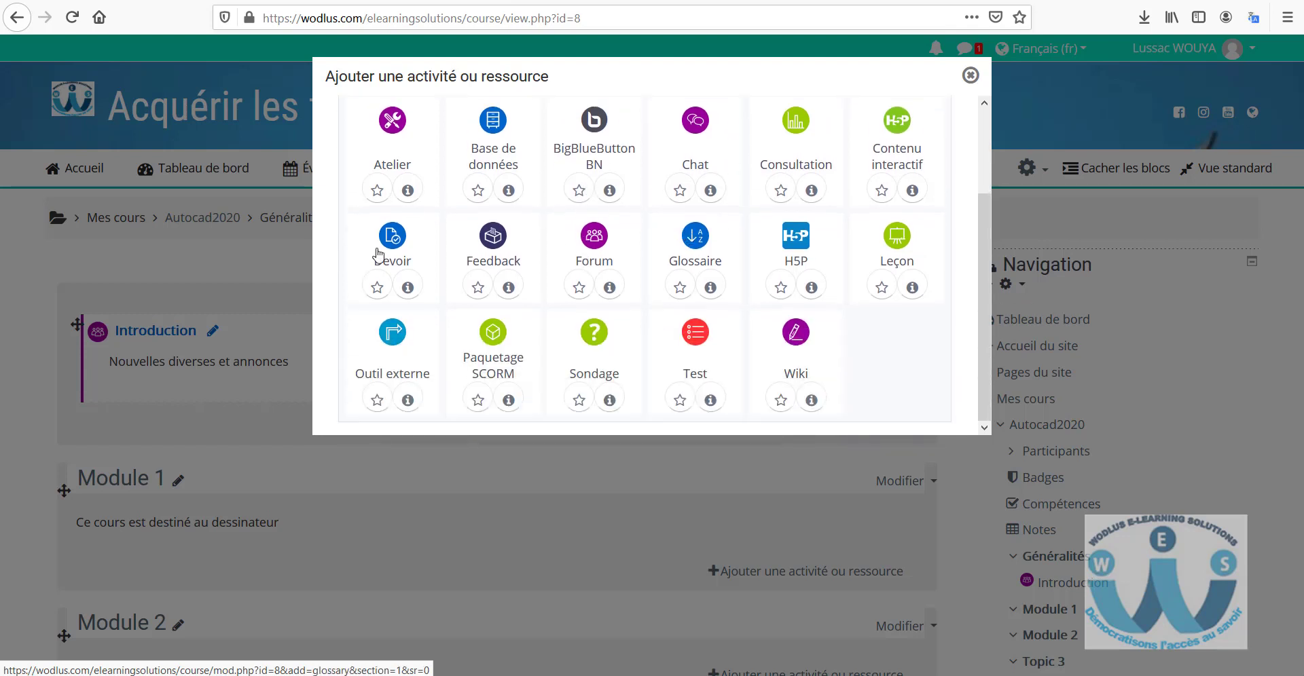
{"action": "scroll", "coordinate": [582, 285], "scroll_direction": "up", "scroll_amount": 1}
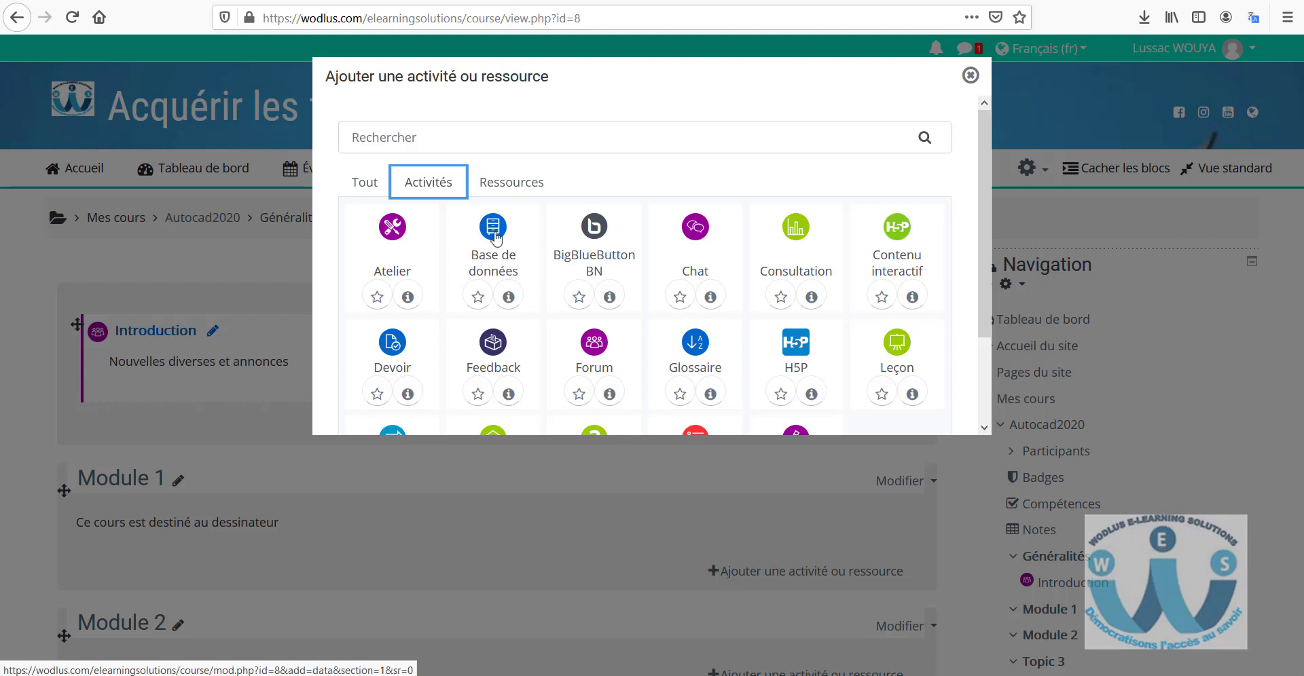
{"action": "left_click", "coordinate": [516, 189]}
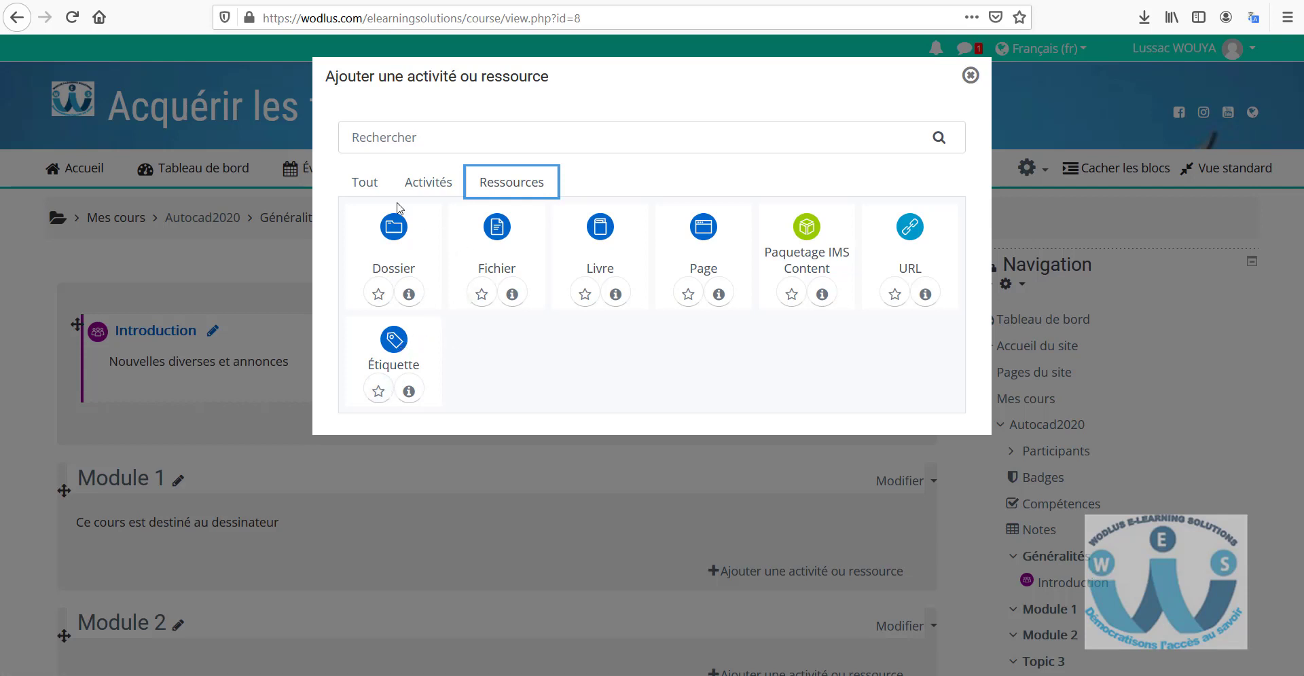
{"action": "left_click", "coordinate": [422, 182]}
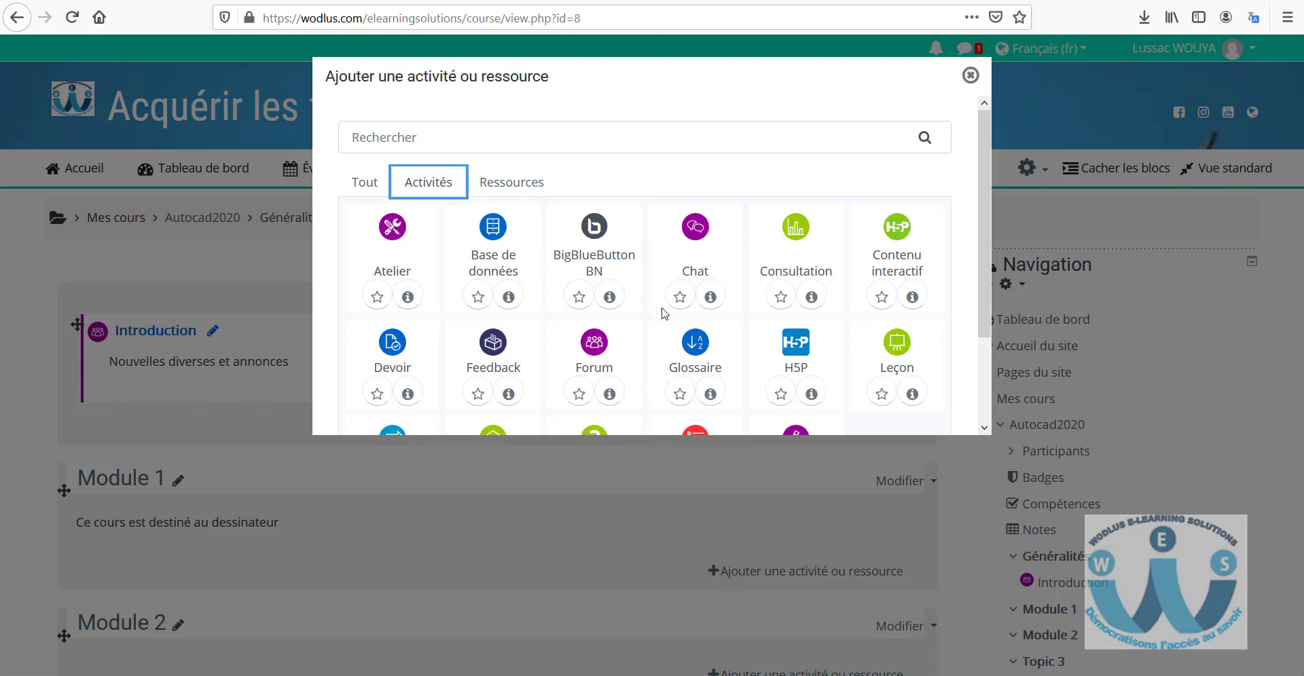
- Add a Leçon activity to Module 1 and name it "Interface logiciel"
{"action": "left_click", "coordinate": [895, 350]}
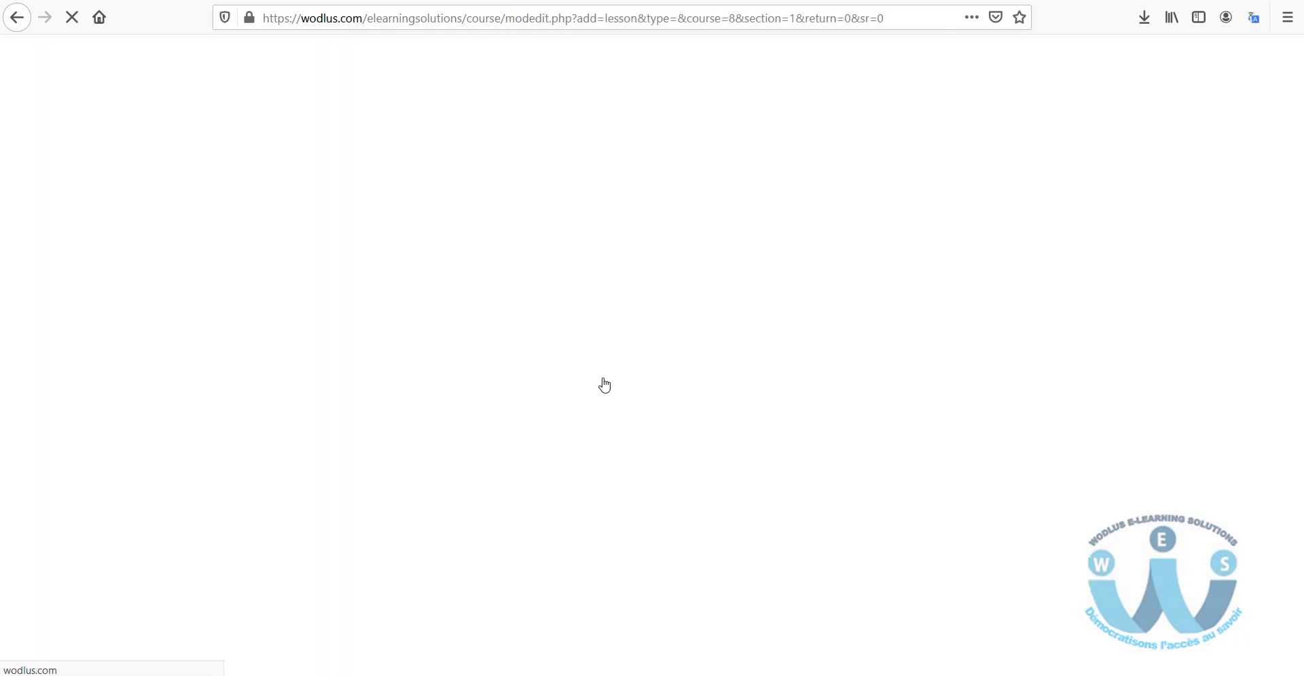
{"action": "left_click", "coordinate": [303, 364]}
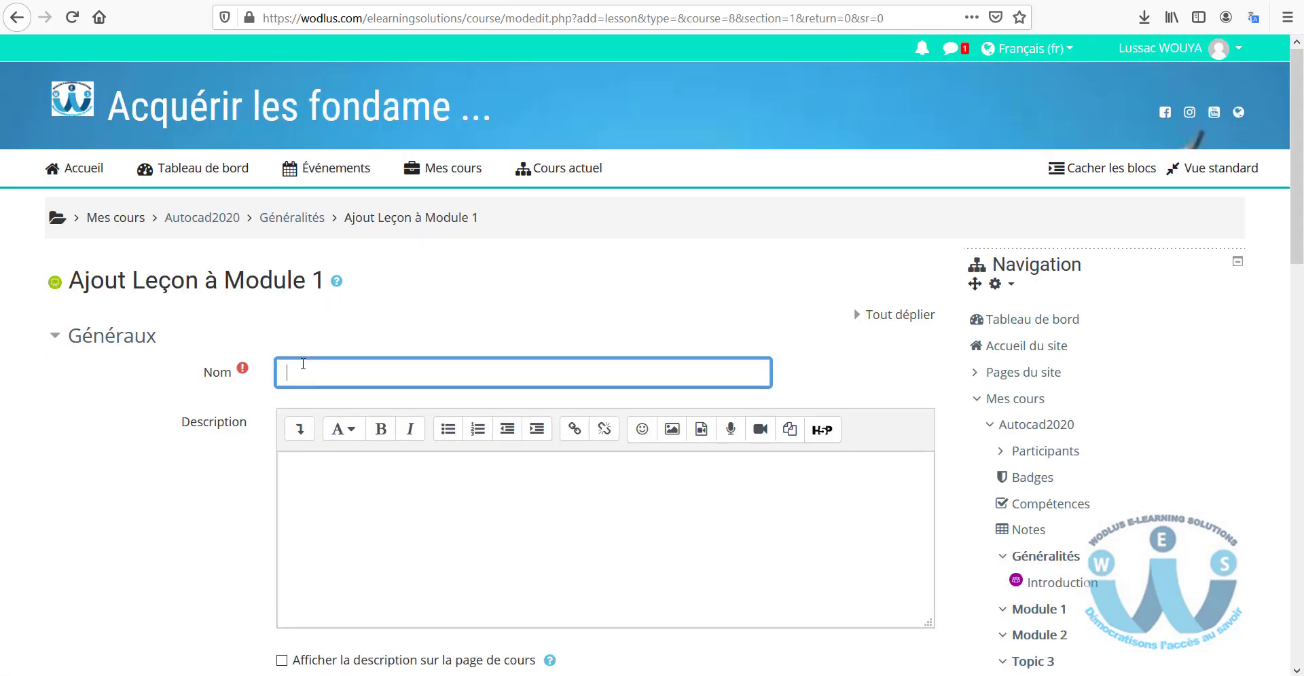
{"action": "type", "text": "Interface logiciel"}
- Enter "Cliquez ici pour découvrir le contenu" as the lesson's description
{"action": "scroll", "coordinate": [492, 368], "scroll_direction": "down", "scroll_amount": 3}
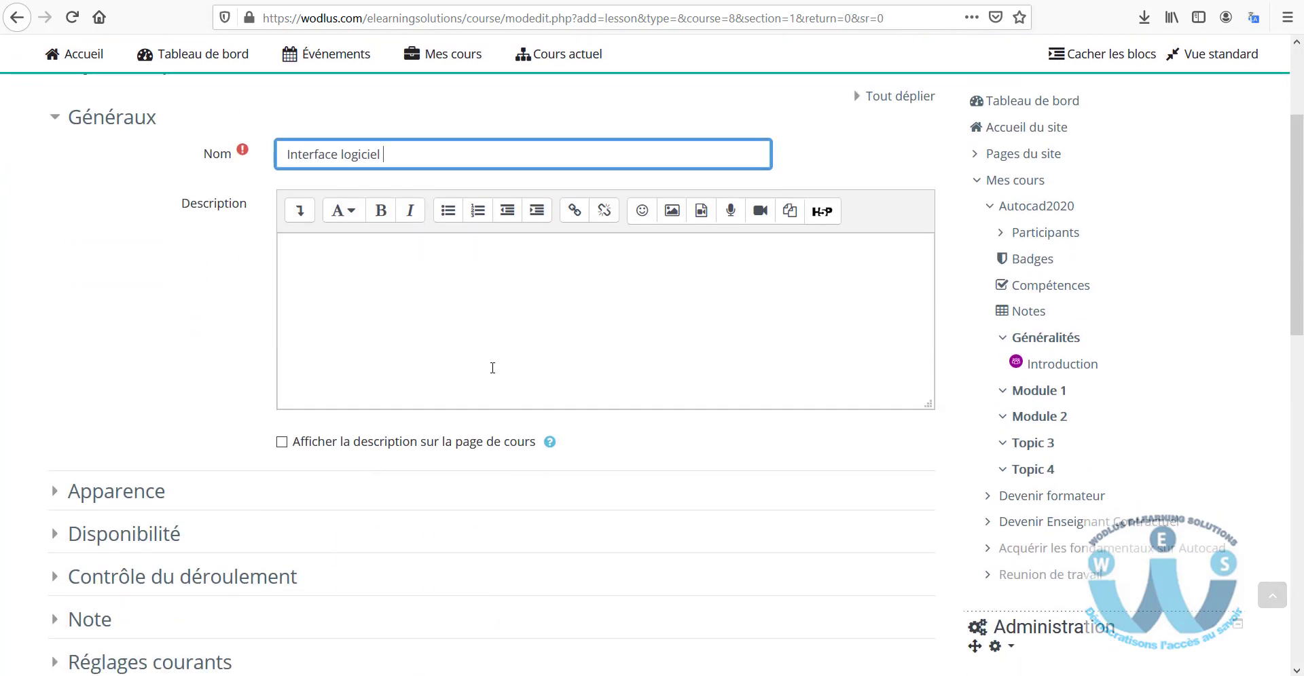
{"action": "left_click", "coordinate": [390, 300]}
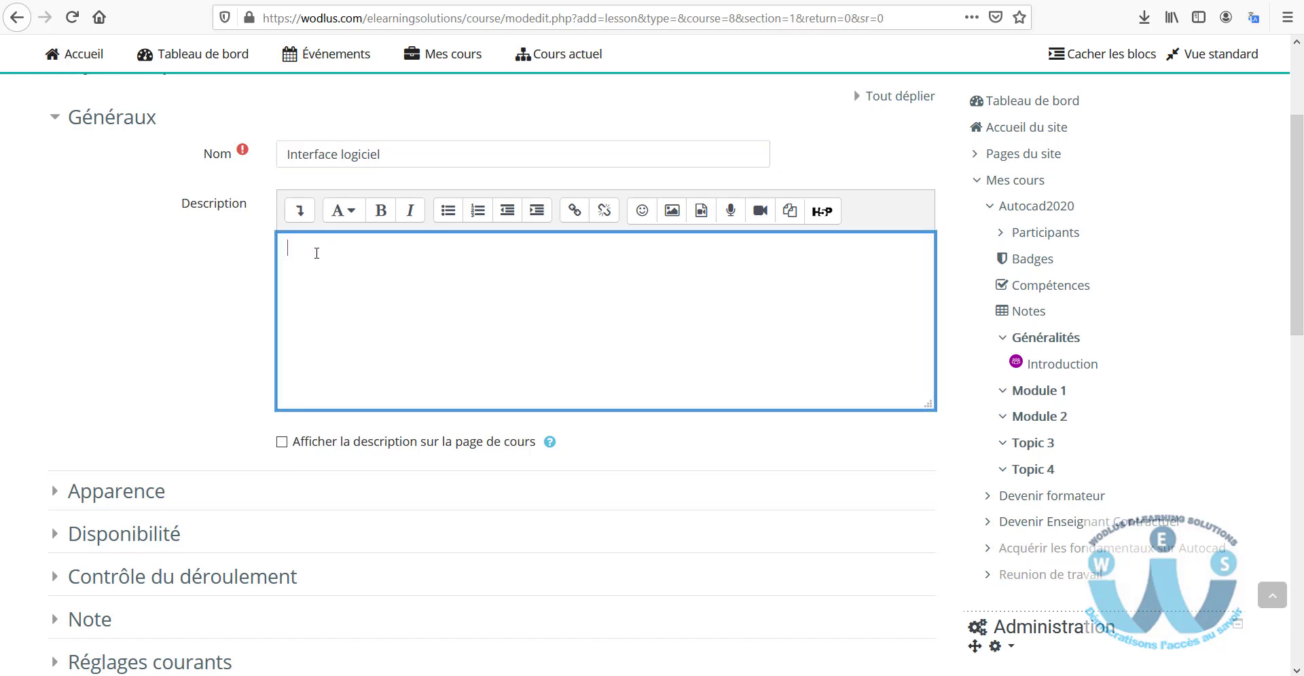
{"action": "type", "text": "Cliquez ici pour découvrir le contenu"}
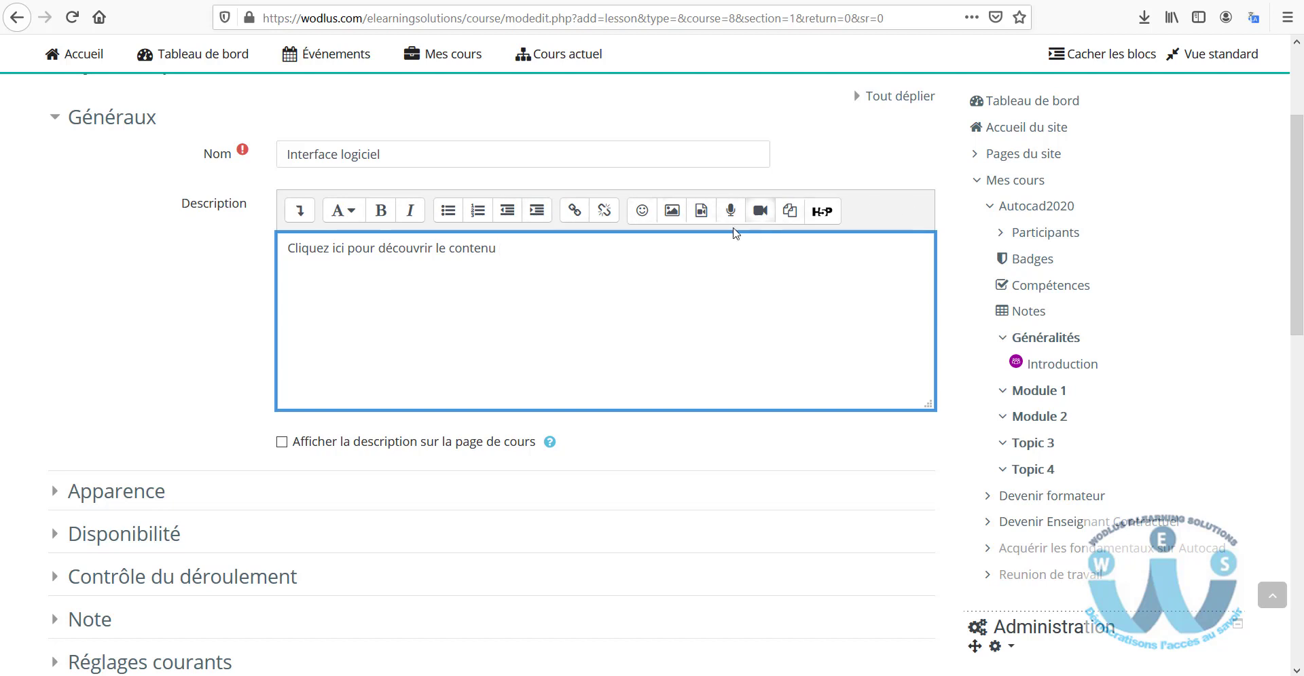
- Expand the description editor's formatting tools and enable showing the description on the course page
{"action": "left_click", "coordinate": [302, 218]}
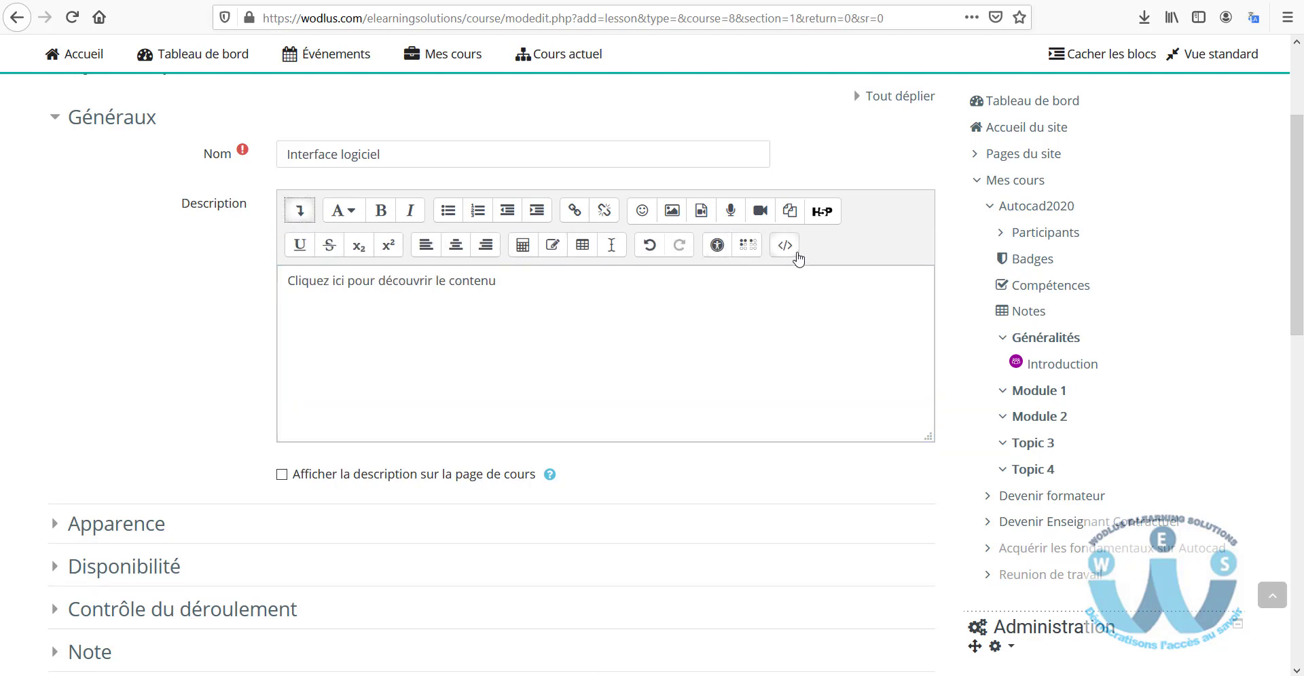
{"action": "scroll", "coordinate": [635, 277], "scroll_direction": "down", "scroll_amount": 8}
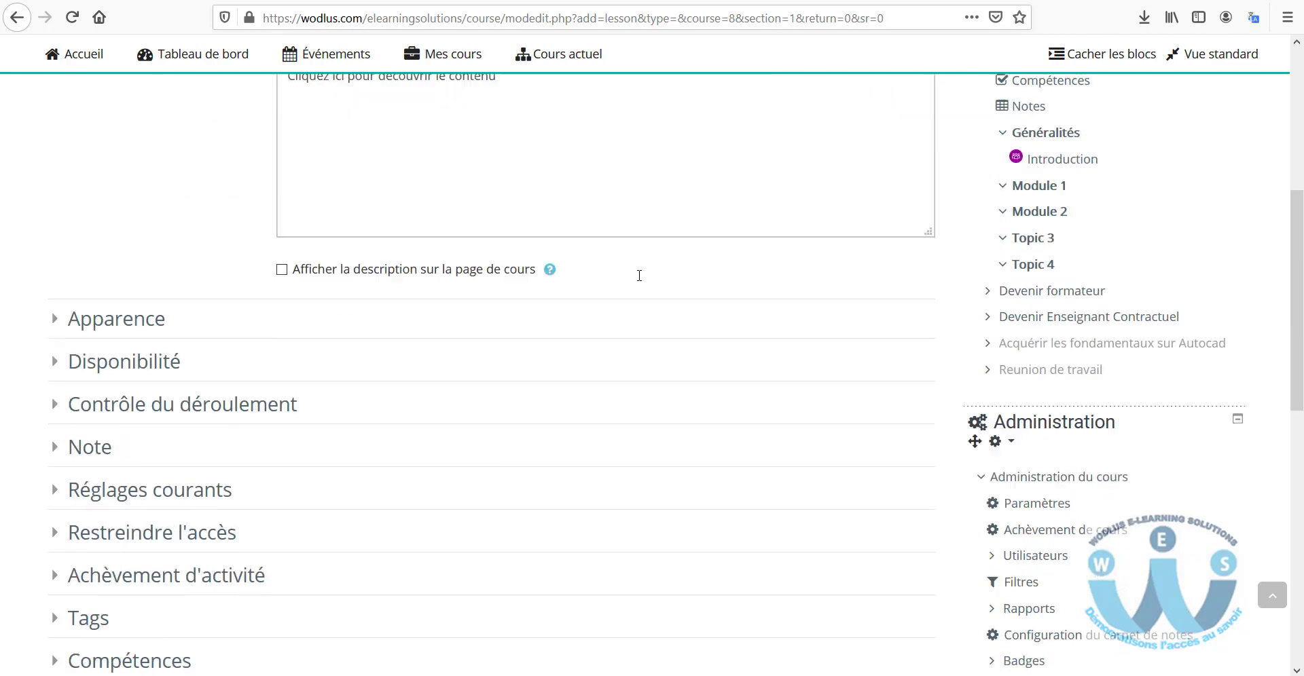
{"action": "scroll", "coordinate": [274, 332], "scroll_direction": "up", "scroll_amount": 5}
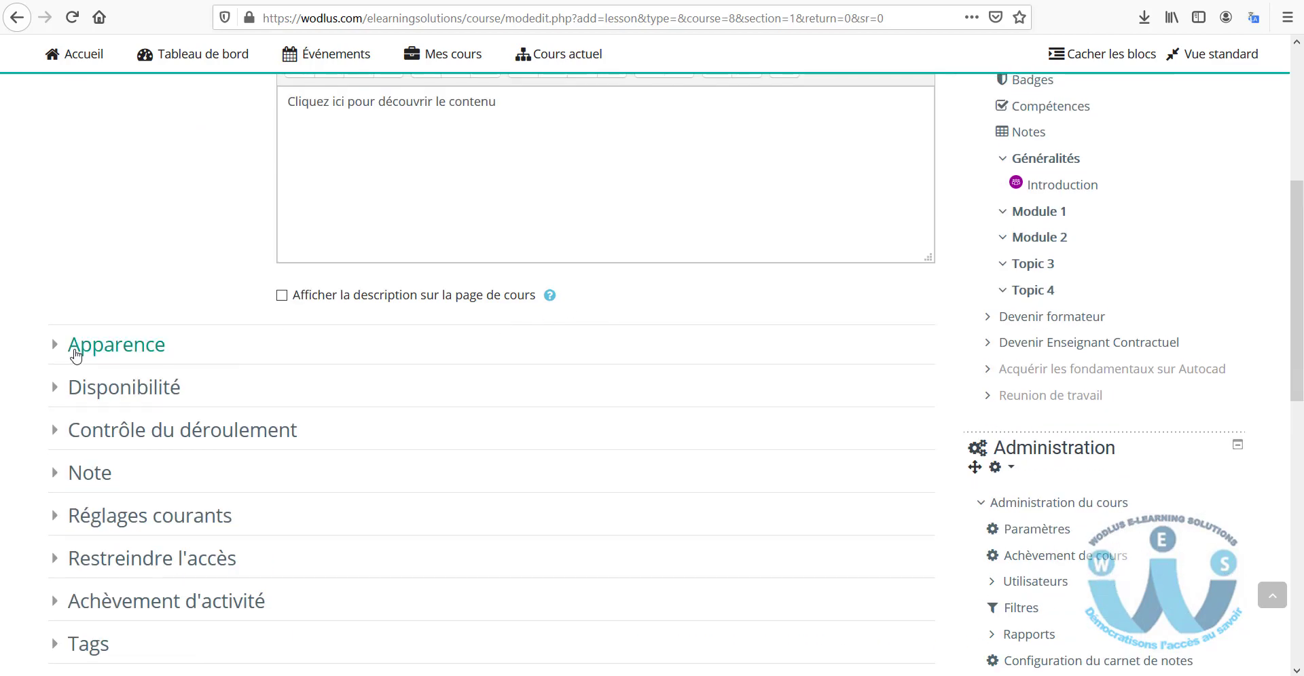
{"action": "scroll", "coordinate": [366, 332], "scroll_direction": "up", "scroll_amount": 3}
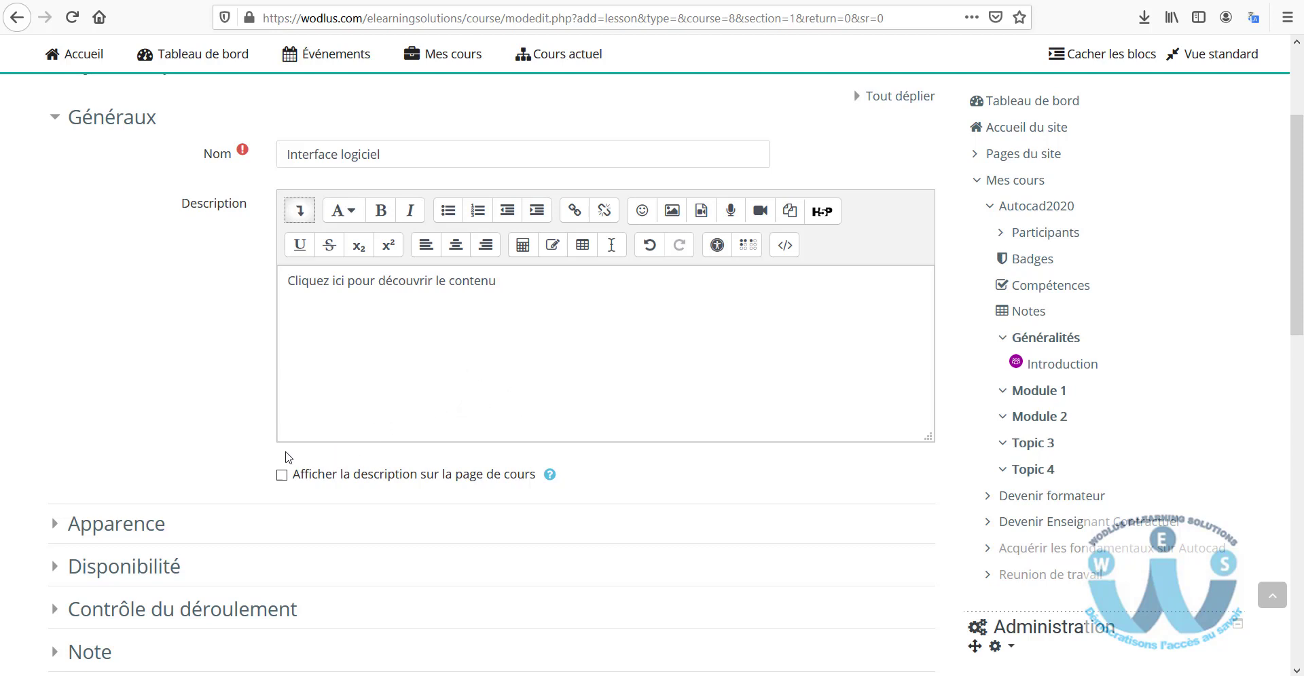
{"action": "left_click", "coordinate": [282, 475]}
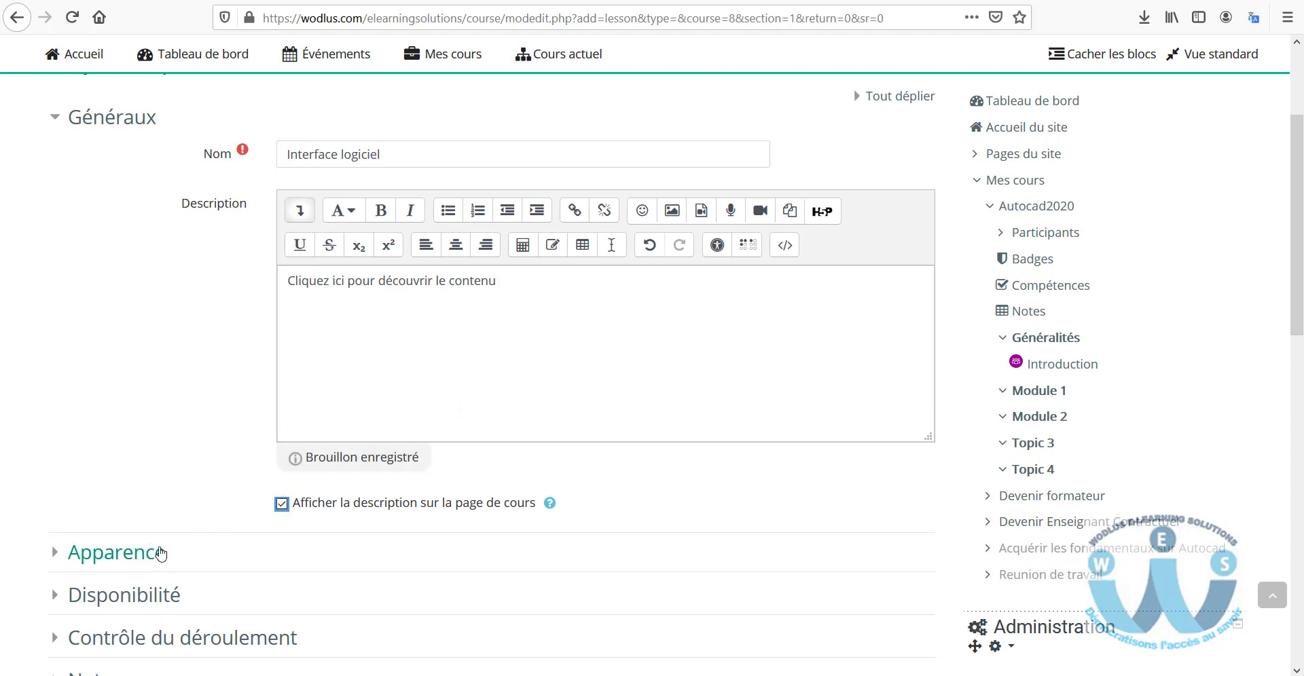
- Examine the lesson's Apparence settings, collapse them and return to the description
{"action": "left_click", "coordinate": [61, 553]}
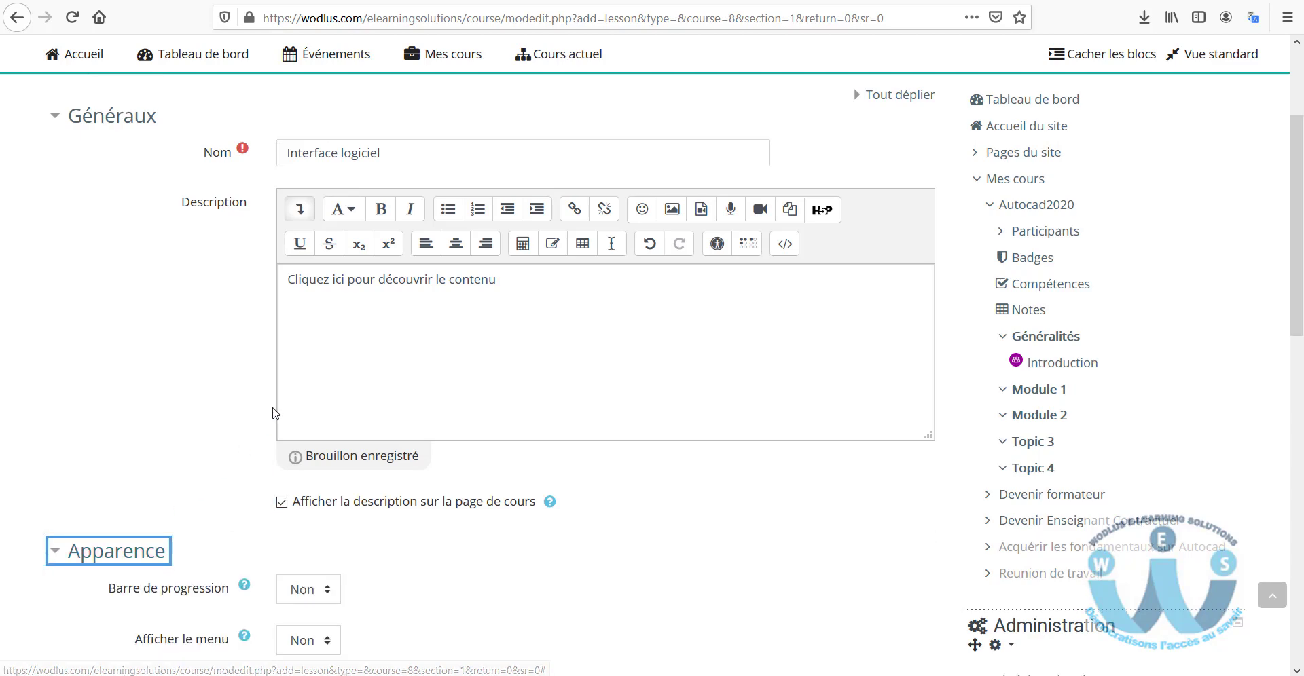
{"action": "scroll", "coordinate": [265, 414], "scroll_direction": "down", "scroll_amount": 4}
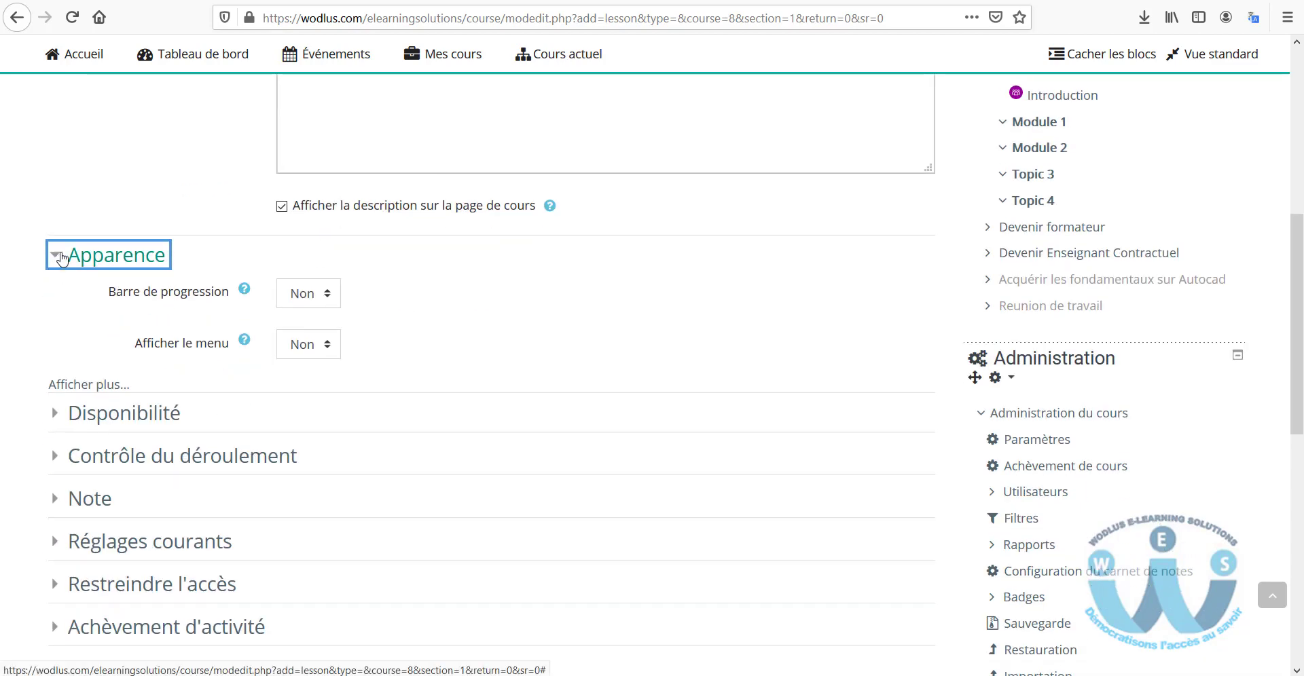
{"action": "left_click", "coordinate": [54, 254]}
{"action": "scroll", "coordinate": [513, 364], "scroll_direction": "up", "scroll_amount": 4}
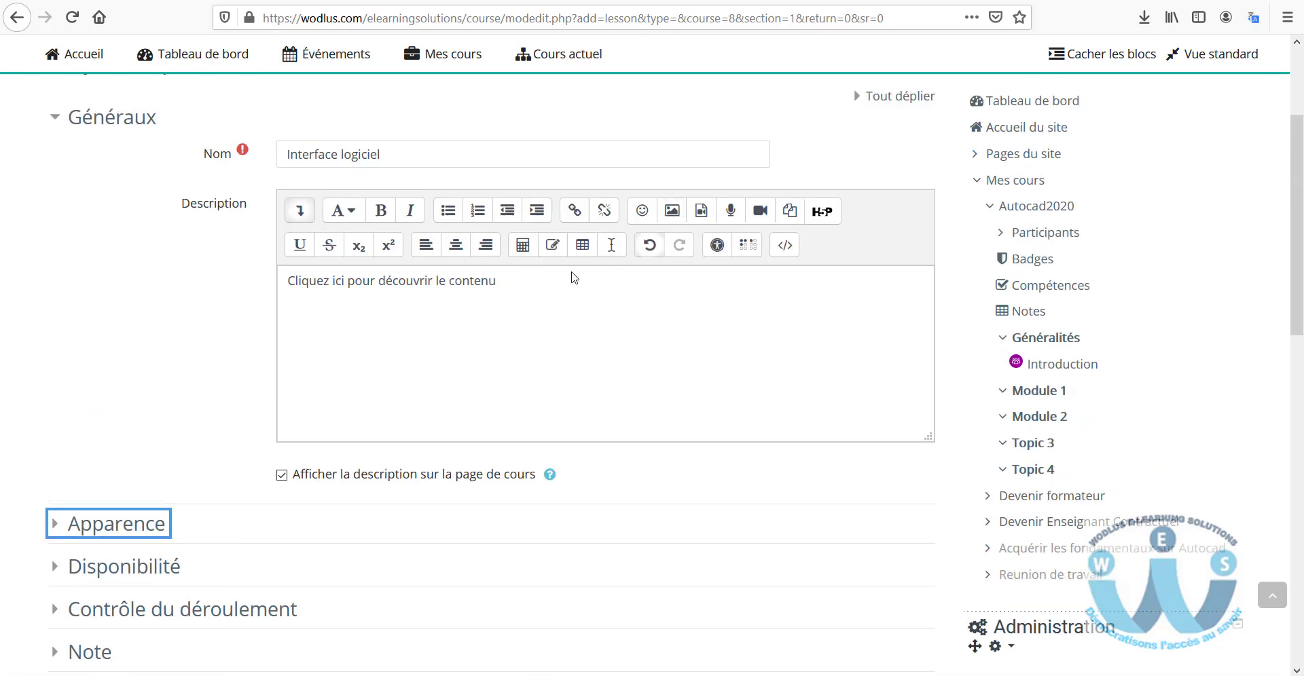
- Insert thumbnail.jpg from the recent files below the description text, marked as a decorative image only
{"action": "left_click", "coordinate": [519, 301]}
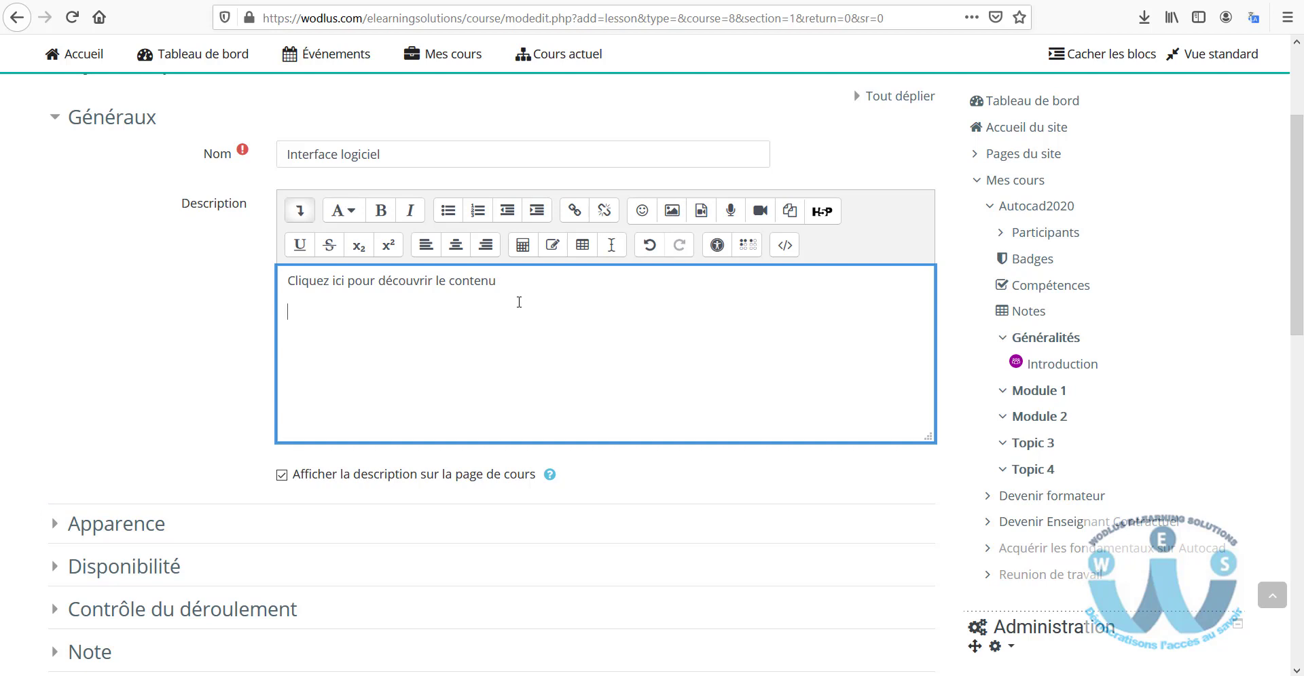
{"action": "left_click", "coordinate": [673, 211]}
{"action": "left_click", "coordinate": [740, 263]}
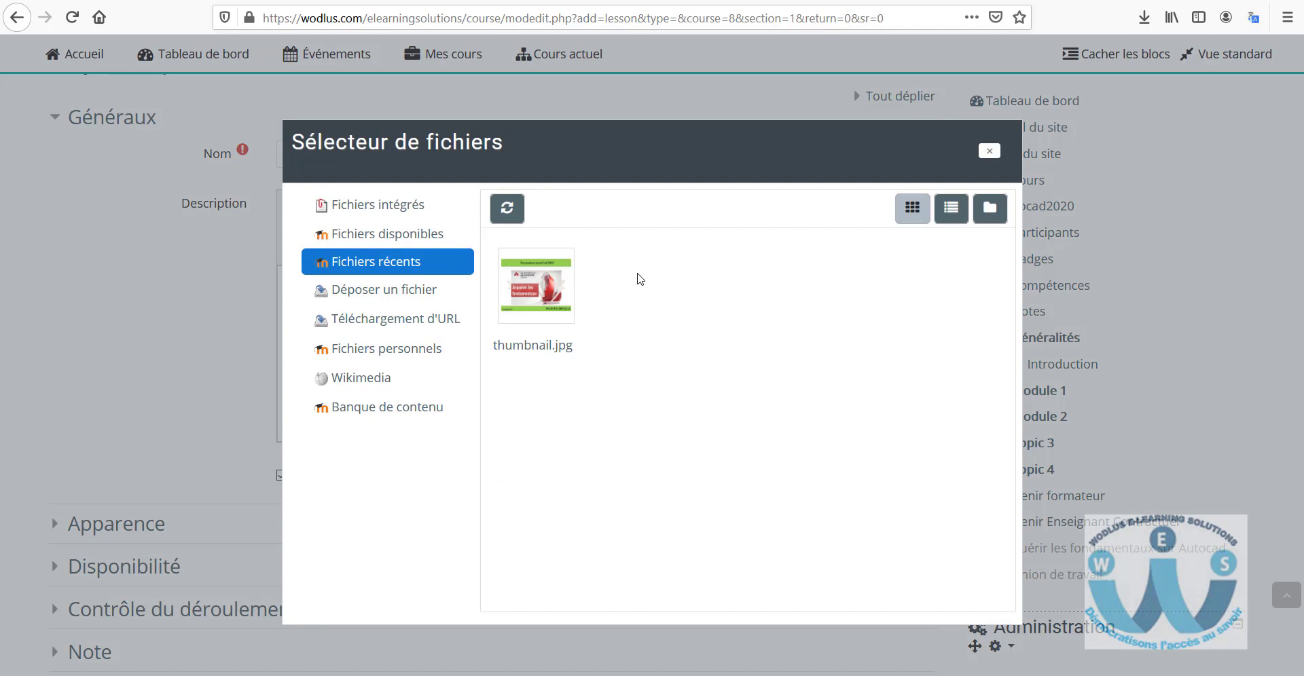
{"action": "left_click", "coordinate": [557, 289]}
{"action": "left_click", "coordinate": [530, 434]}
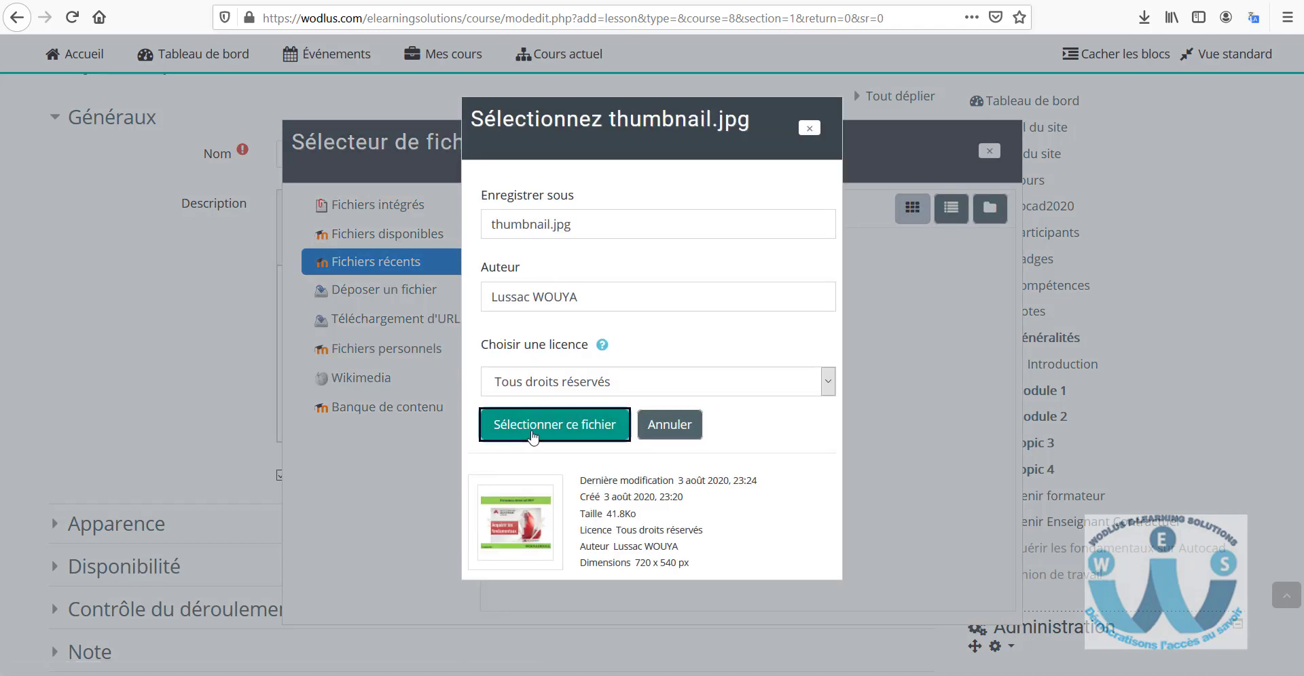
{"action": "left_click", "coordinate": [630, 602]}
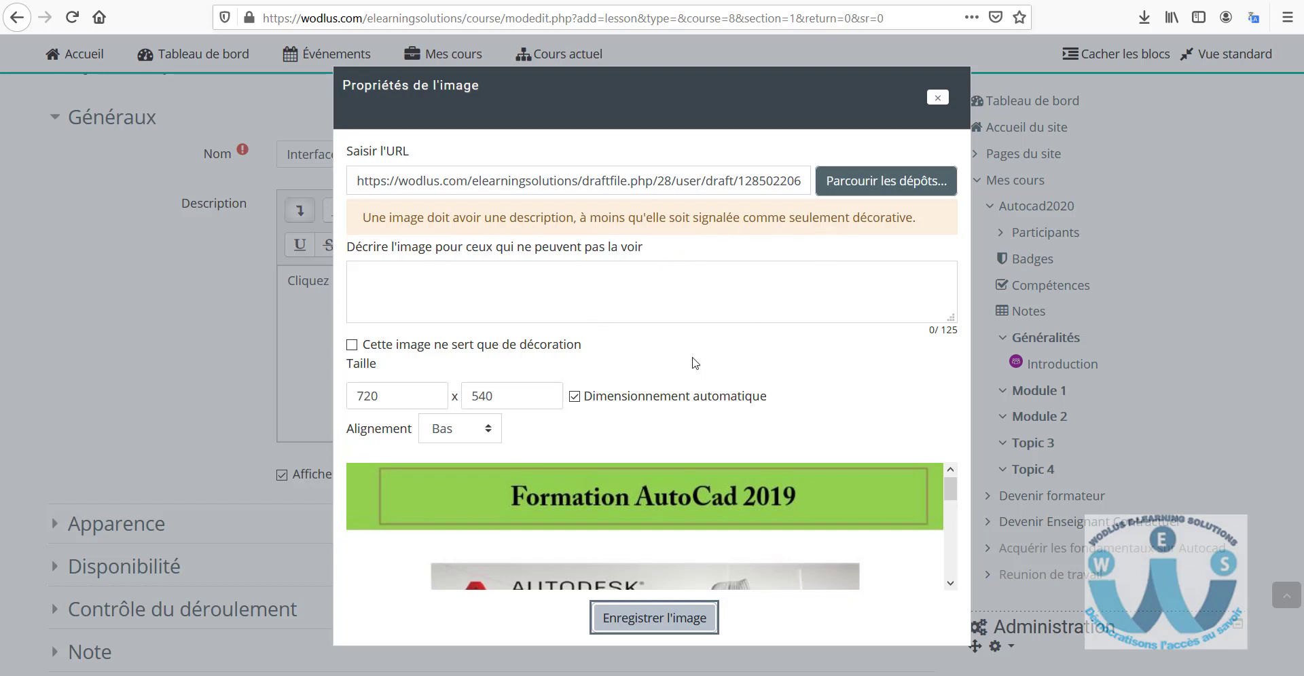
{"action": "left_click", "coordinate": [351, 345]}
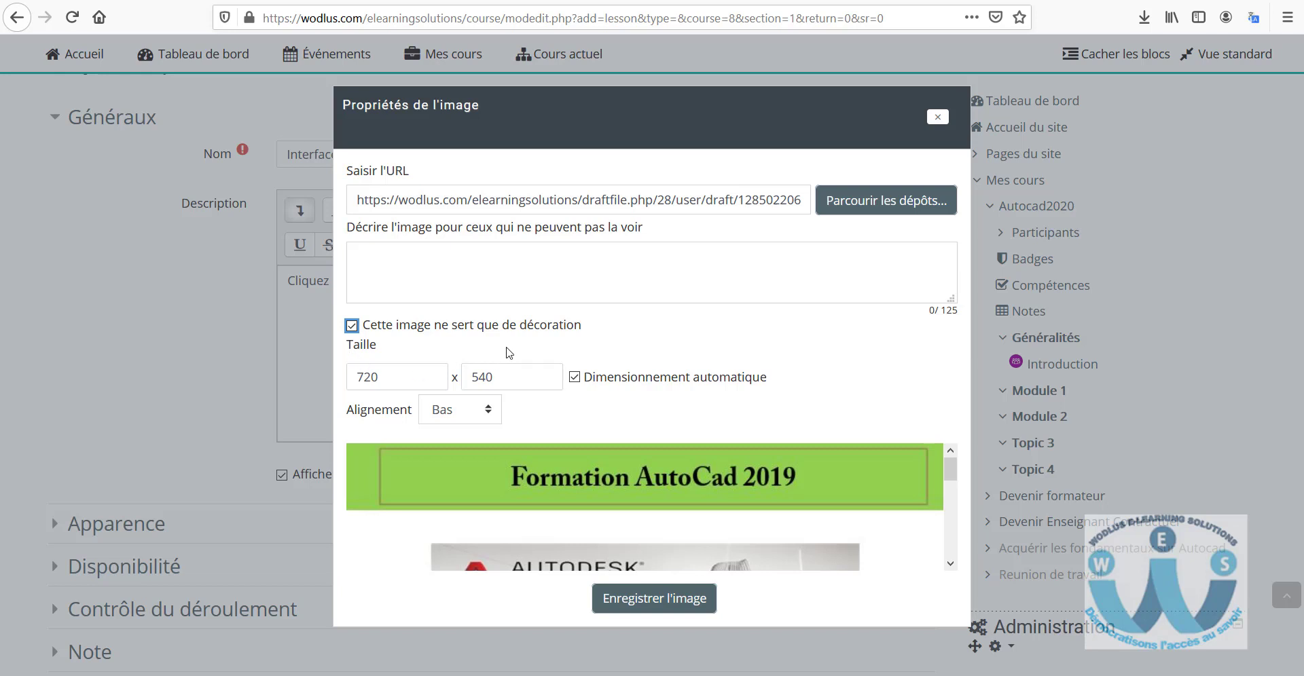
{"action": "left_click", "coordinate": [617, 600]}
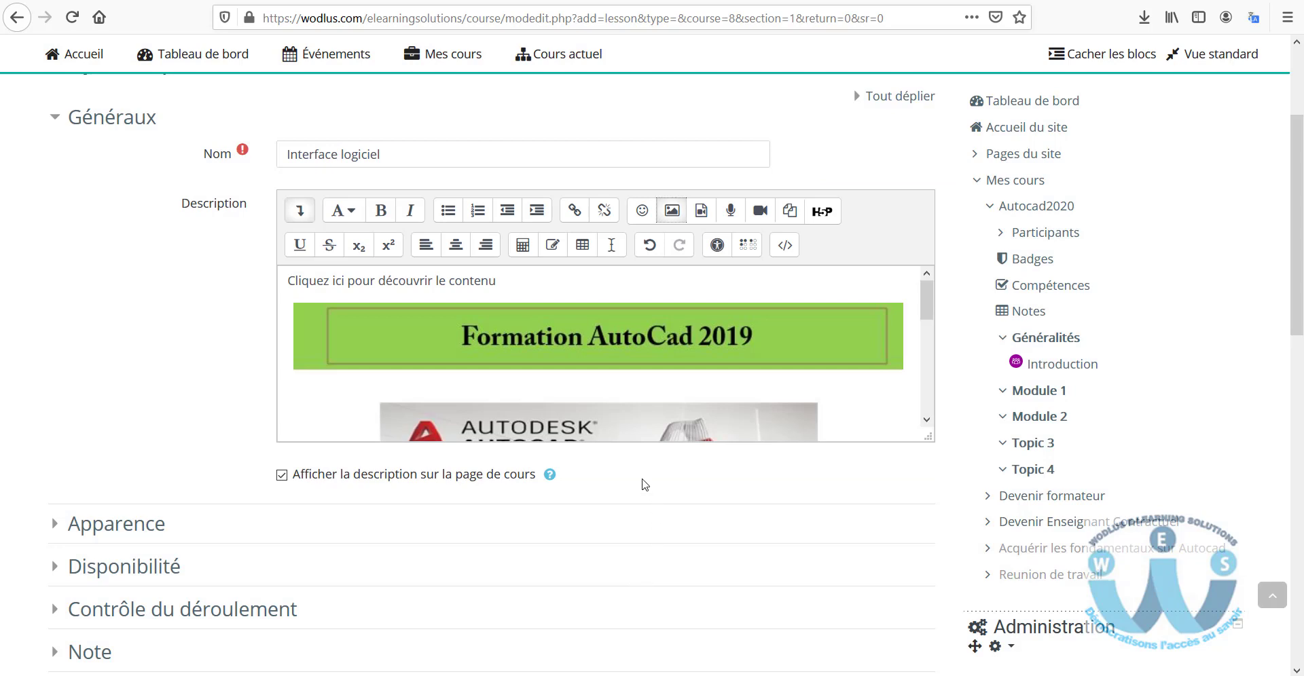
- Check the inserted image in the description, then save the lesson and display it
{"action": "scroll", "coordinate": [687, 372], "scroll_direction": "down", "scroll_amount": 3}
{"action": "scroll", "coordinate": [687, 372], "scroll_direction": "down", "scroll_amount": 3}
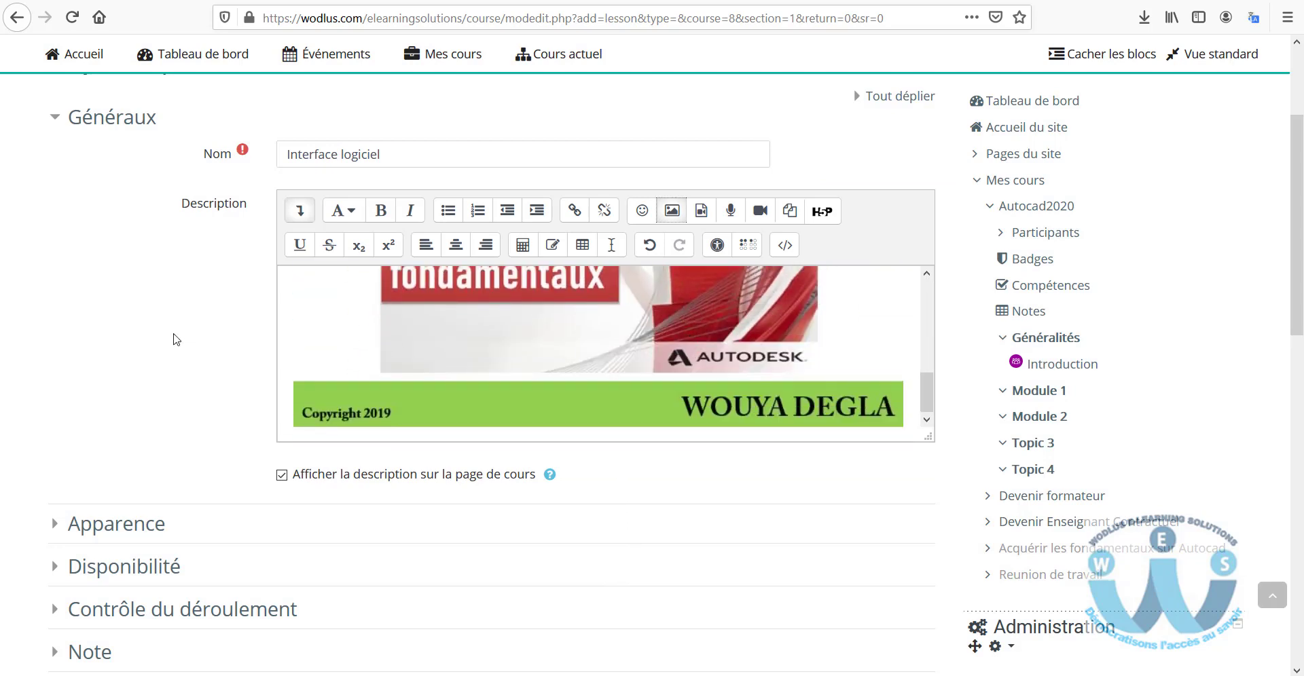
{"action": "scroll", "coordinate": [175, 342], "scroll_direction": "down", "scroll_amount": 8}
{"action": "left_click", "coordinate": [570, 380]}
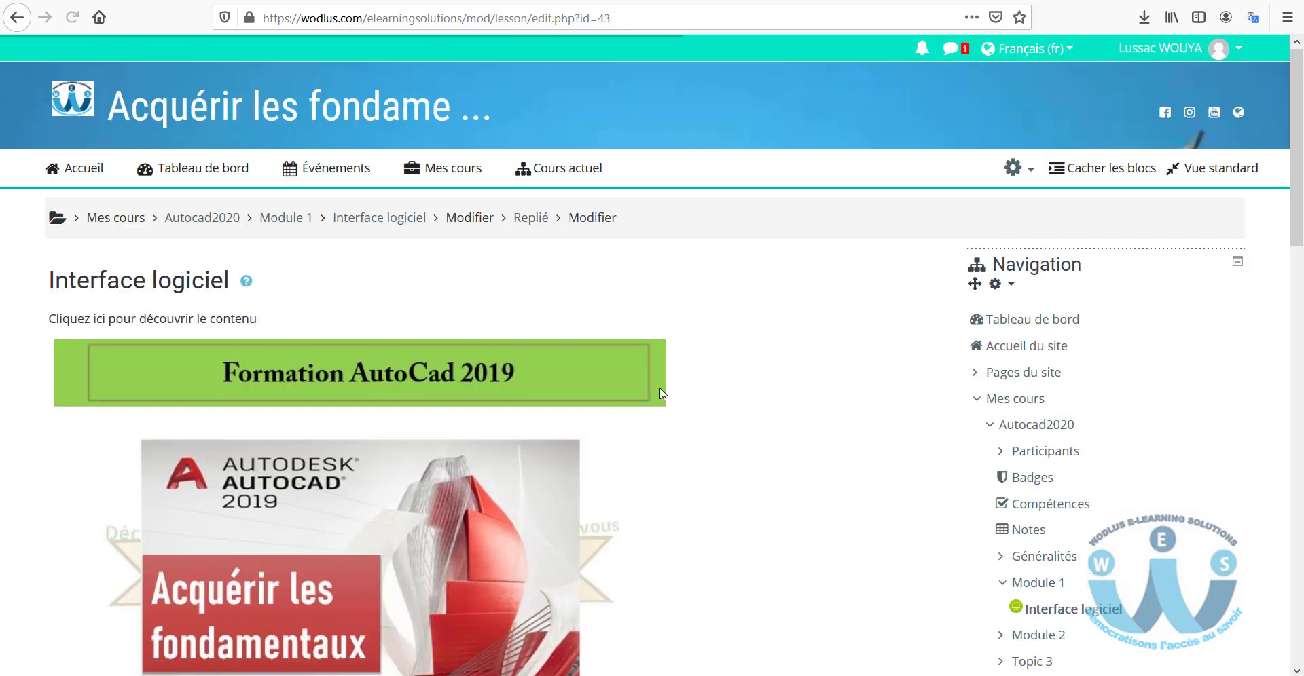
- Review the saved lesson page and examine how the lesson appears under Module 1 on the course page
{"action": "scroll", "coordinate": [683, 357], "scroll_direction": "down", "scroll_amount": 1}
{"action": "scroll", "coordinate": [687, 351], "scroll_direction": "down", "scroll_amount": 2}
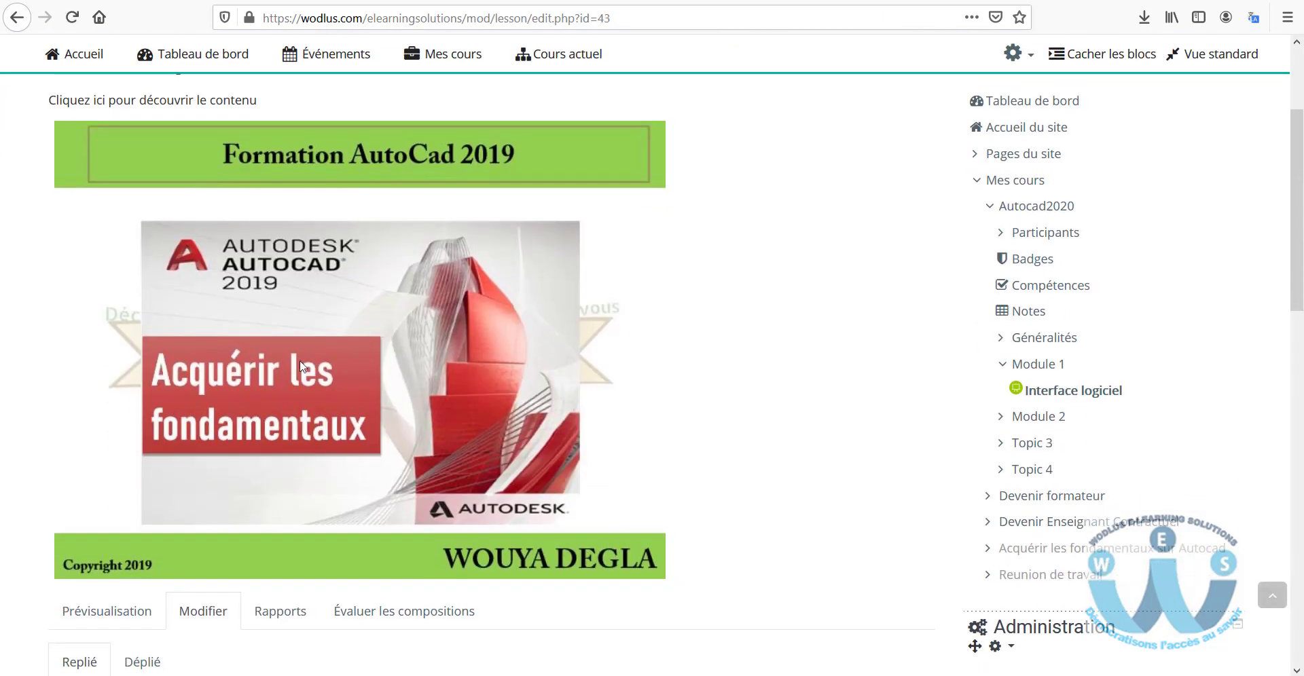
{"action": "scroll", "coordinate": [438, 394], "scroll_direction": "up", "scroll_amount": 3}
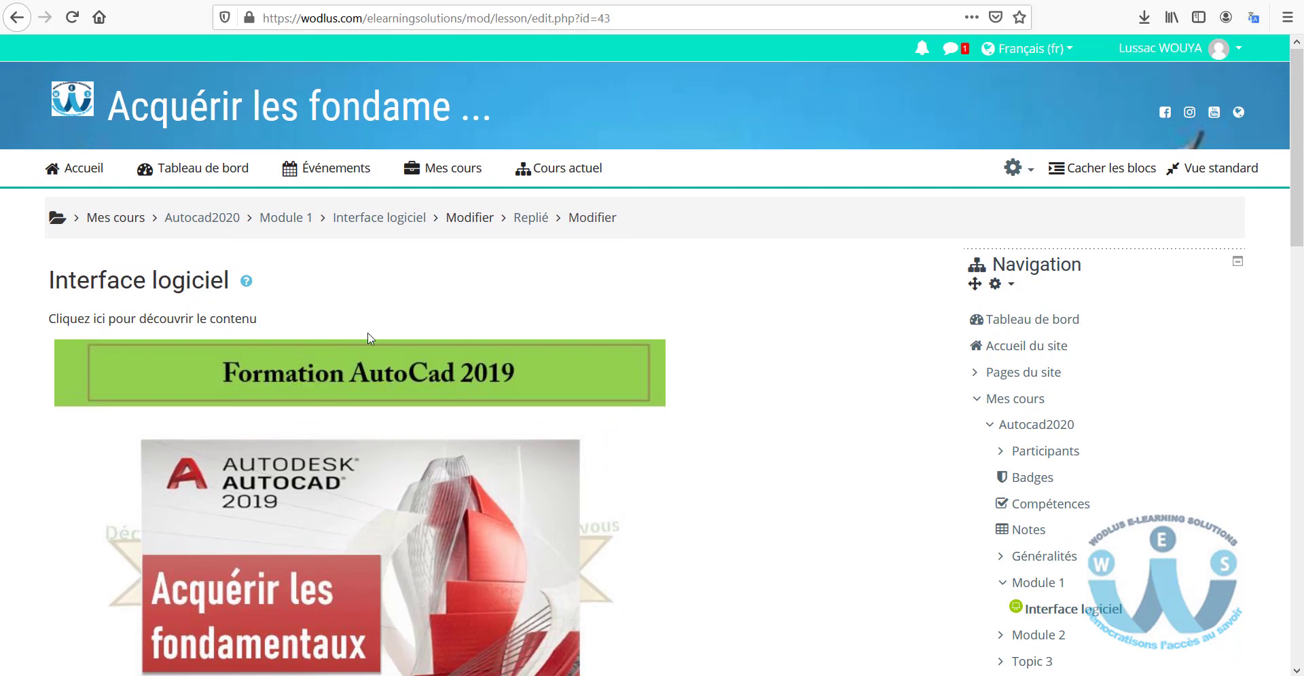
{"action": "left_click", "coordinate": [301, 224]}
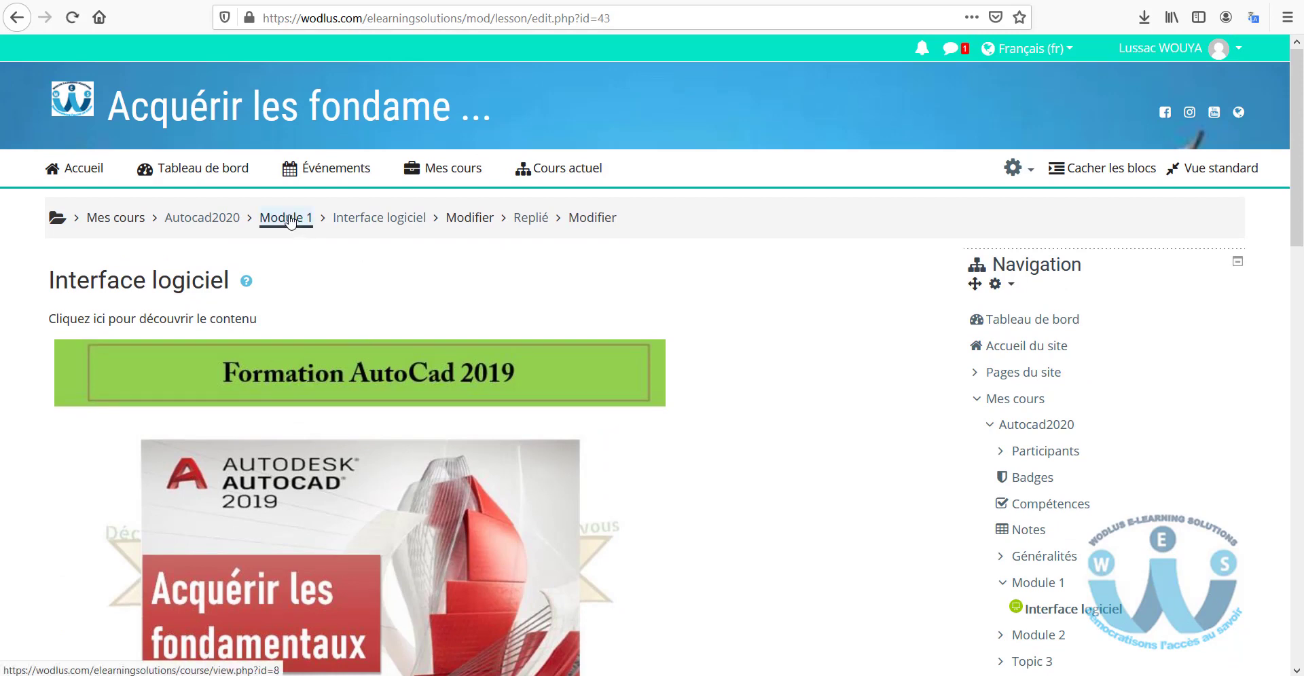
{"action": "scroll", "coordinate": [364, 354], "scroll_direction": "down", "scroll_amount": 4}
{"action": "scroll", "coordinate": [363, 355], "scroll_direction": "down", "scroll_amount": 2}
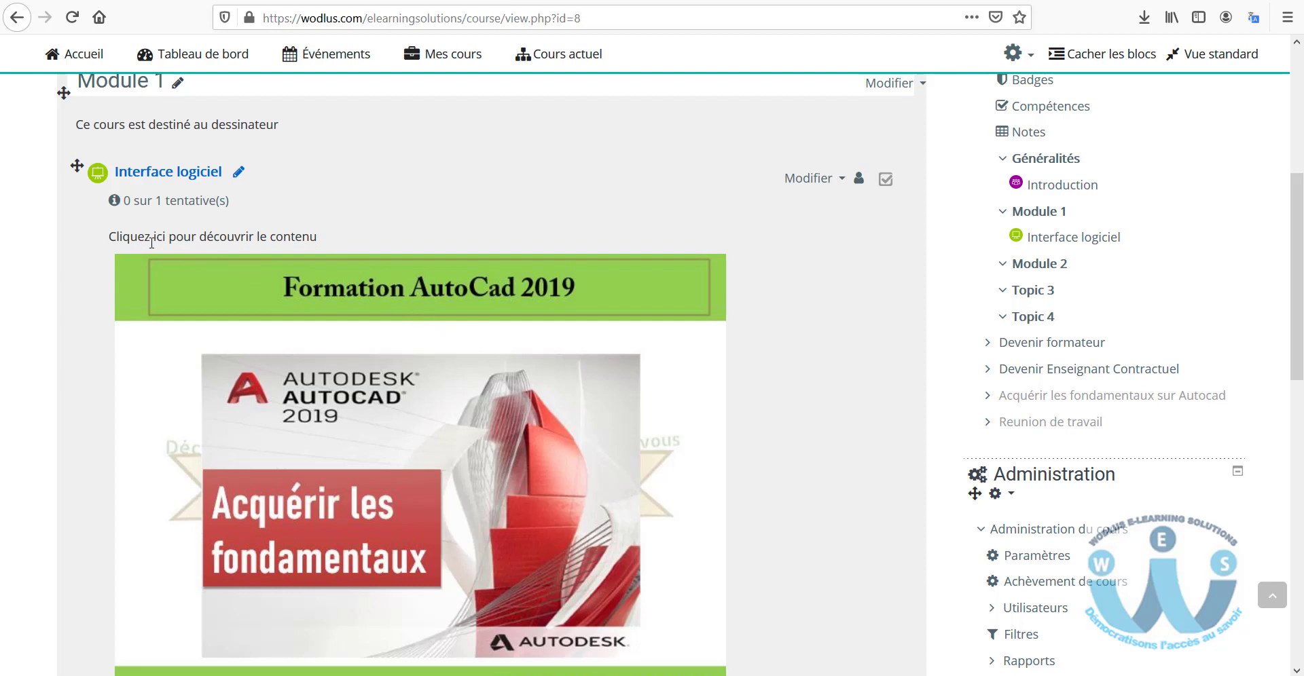
{"action": "scroll", "coordinate": [537, 304], "scroll_direction": "down", "scroll_amount": 3}
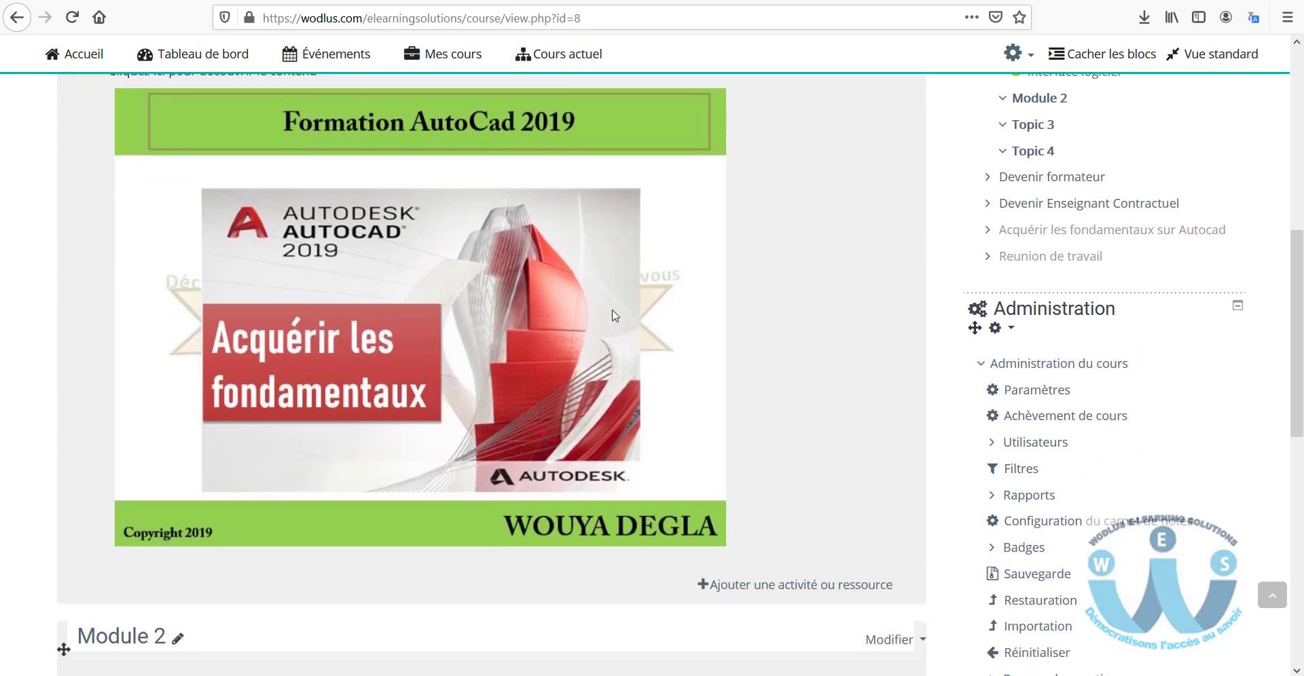
{"action": "scroll", "coordinate": [519, 328], "scroll_direction": "up", "scroll_amount": 3}
{"action": "scroll", "coordinate": [191, 319], "scroll_direction": "up", "scroll_amount": 1}
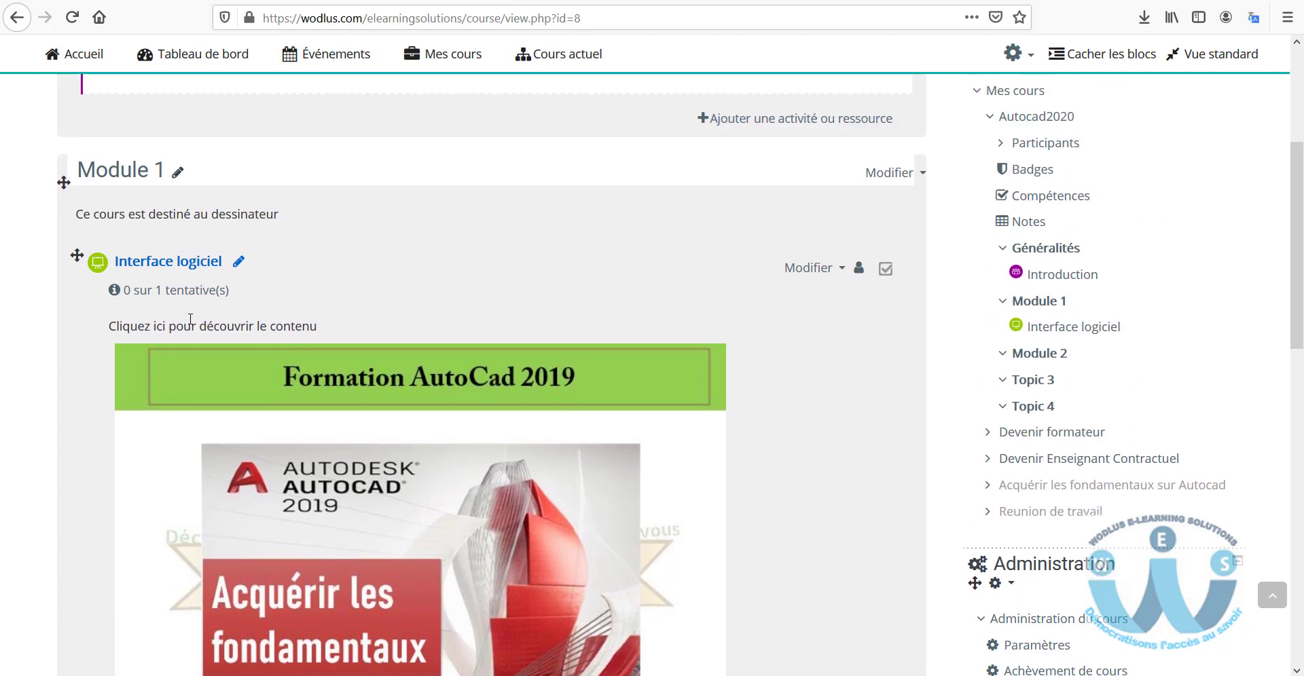
- Turn off showing the description on the course page in the Interface logiciel lesson's settings and save with display
{"action": "left_click", "coordinate": [834, 269]}
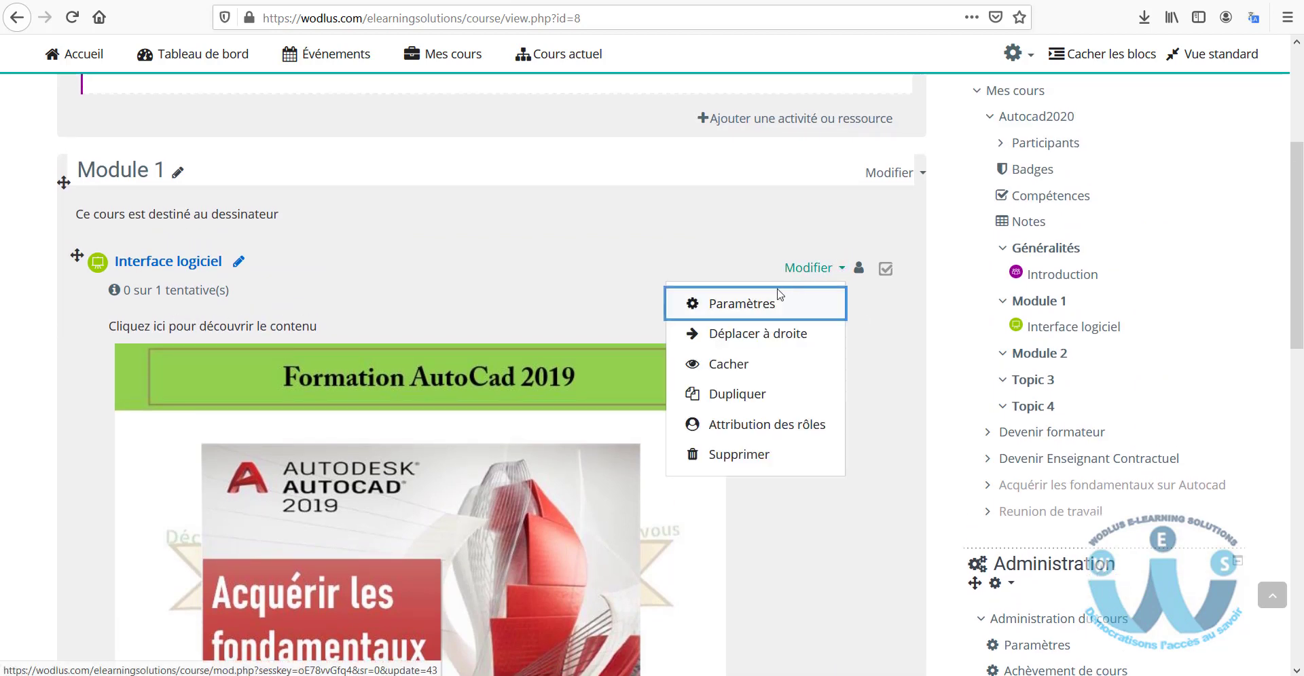
{"action": "left_click", "coordinate": [738, 305]}
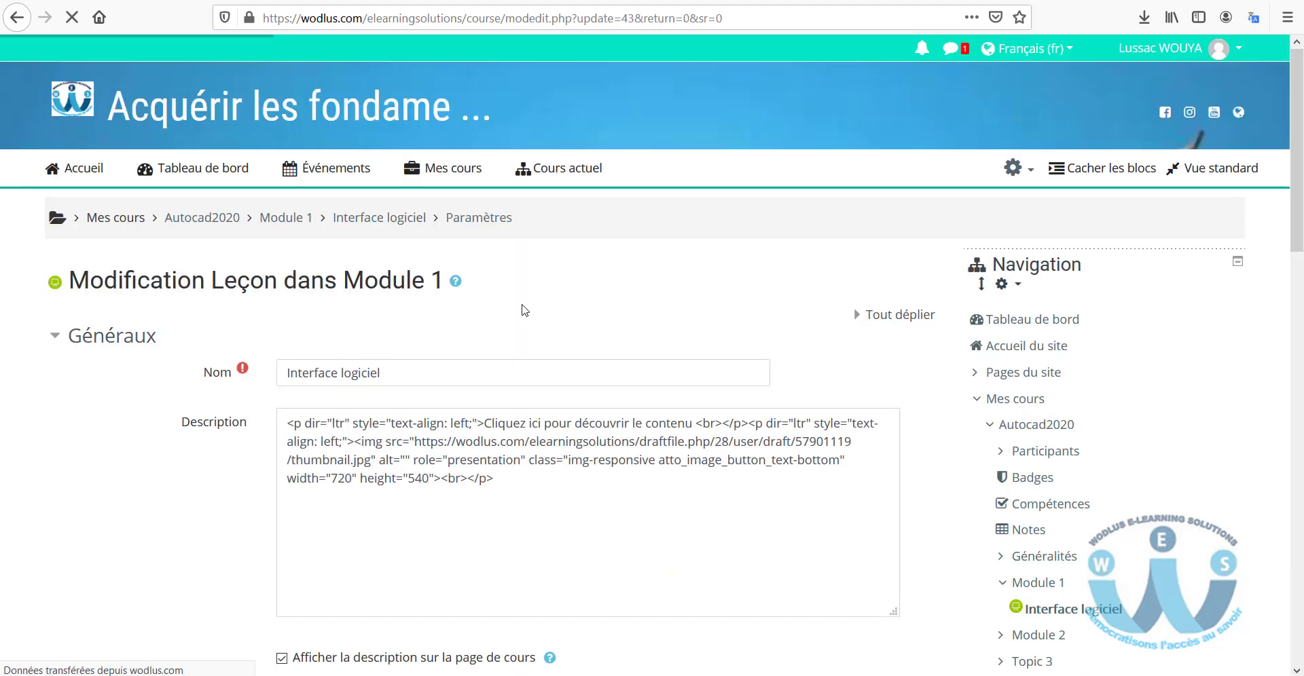
{"action": "scroll", "coordinate": [539, 291], "scroll_direction": "down", "scroll_amount": 3}
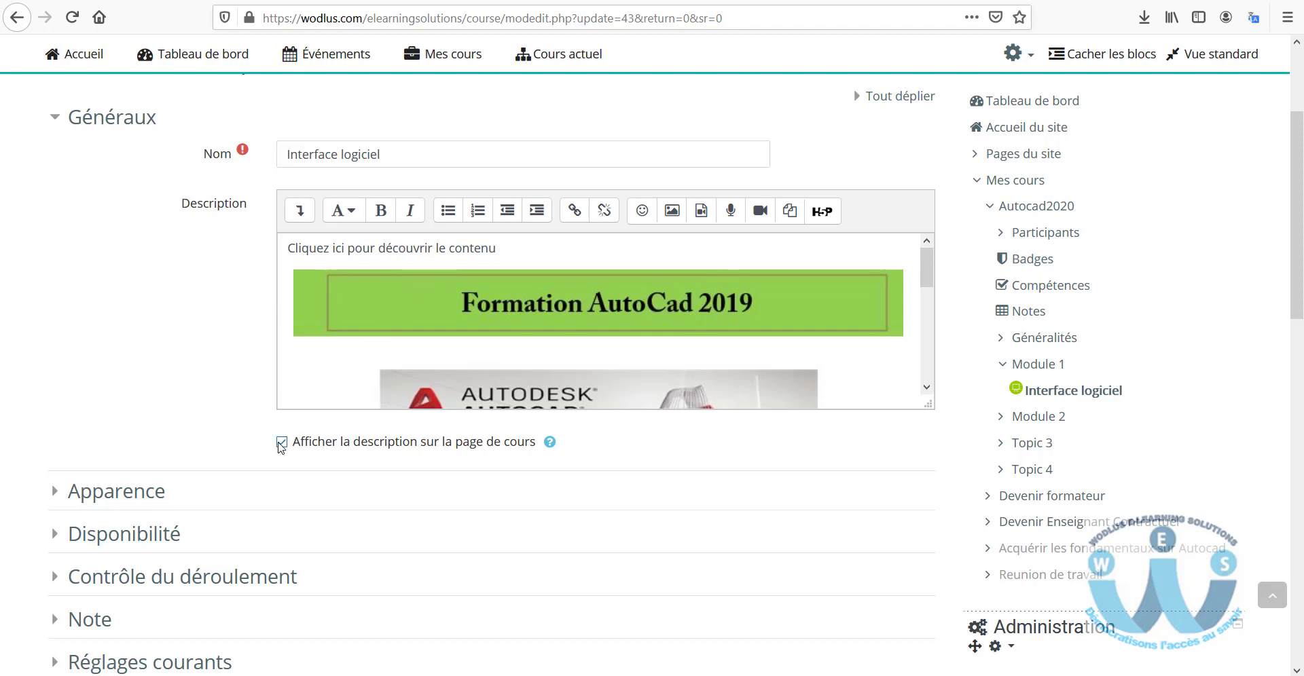
{"action": "left_click", "coordinate": [281, 442]}
{"action": "scroll", "coordinate": [253, 364], "scroll_direction": "down", "scroll_amount": 5}
{"action": "left_click", "coordinate": [632, 516]}
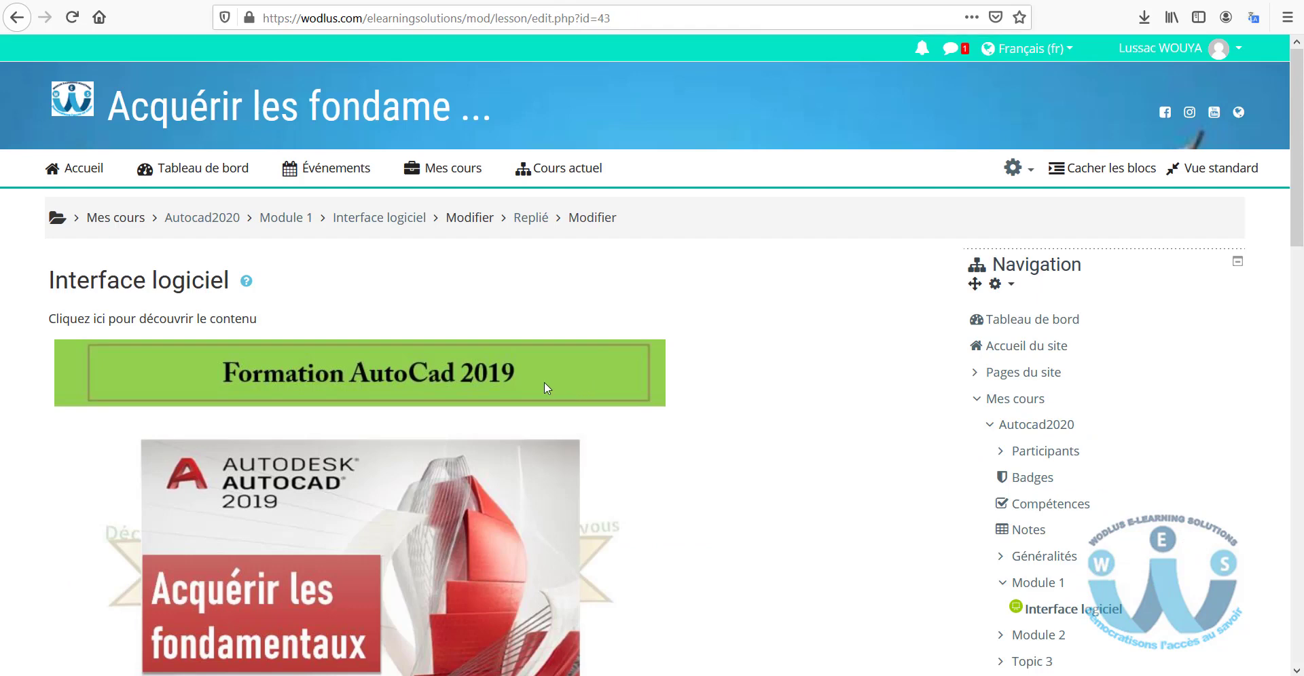
- Return from the lesson to Module 1 and check its entry on the course page
{"action": "scroll", "coordinate": [387, 317], "scroll_direction": "down", "scroll_amount": 5}
{"action": "scroll", "coordinate": [398, 320], "scroll_direction": "up", "scroll_amount": 5}
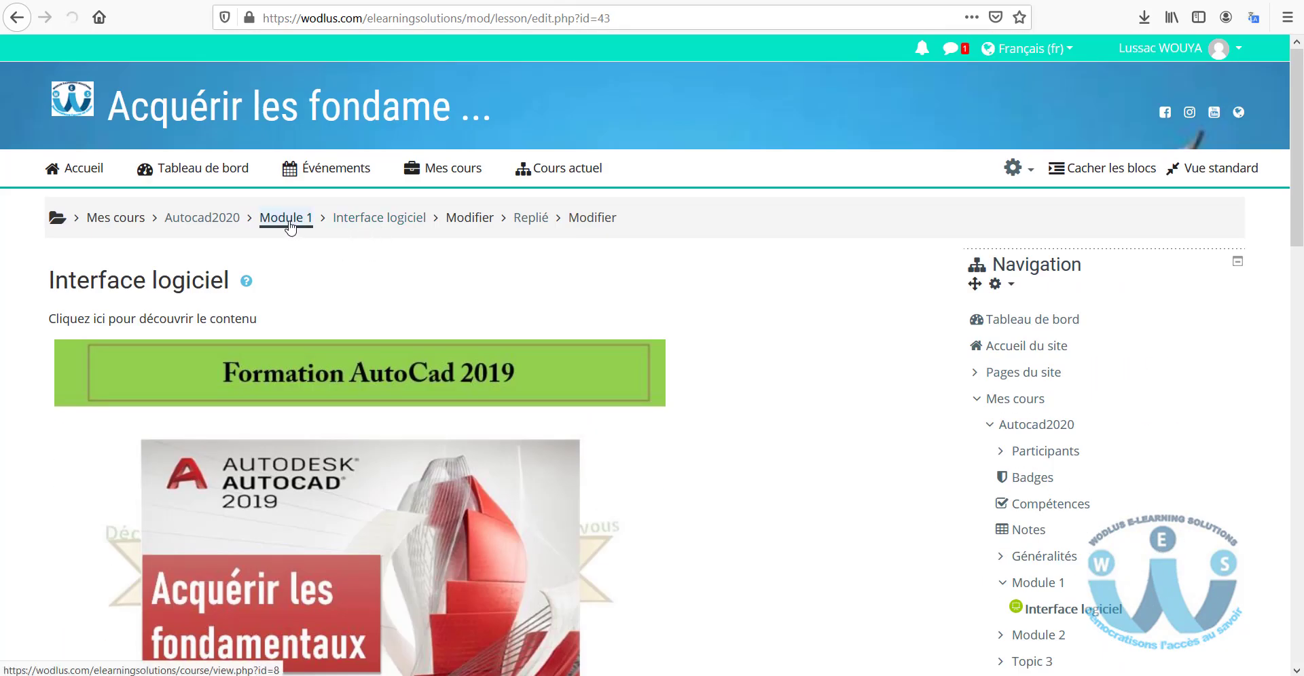
{"action": "left_click", "coordinate": [286, 218]}
{"action": "scroll", "coordinate": [438, 390], "scroll_direction": "down", "scroll_amount": 4}
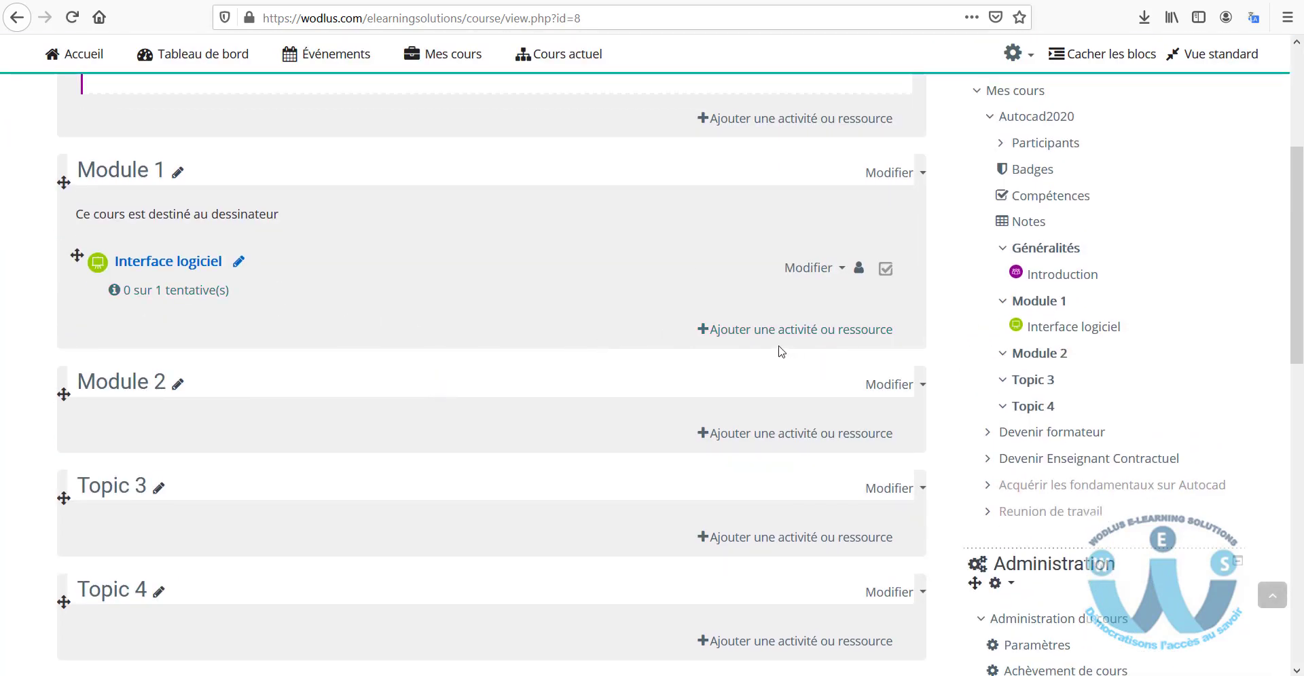
- Open the Interface logiciel lesson from Module 1 and examine its description and the options for adding content
{"action": "left_click", "coordinate": [181, 267]}
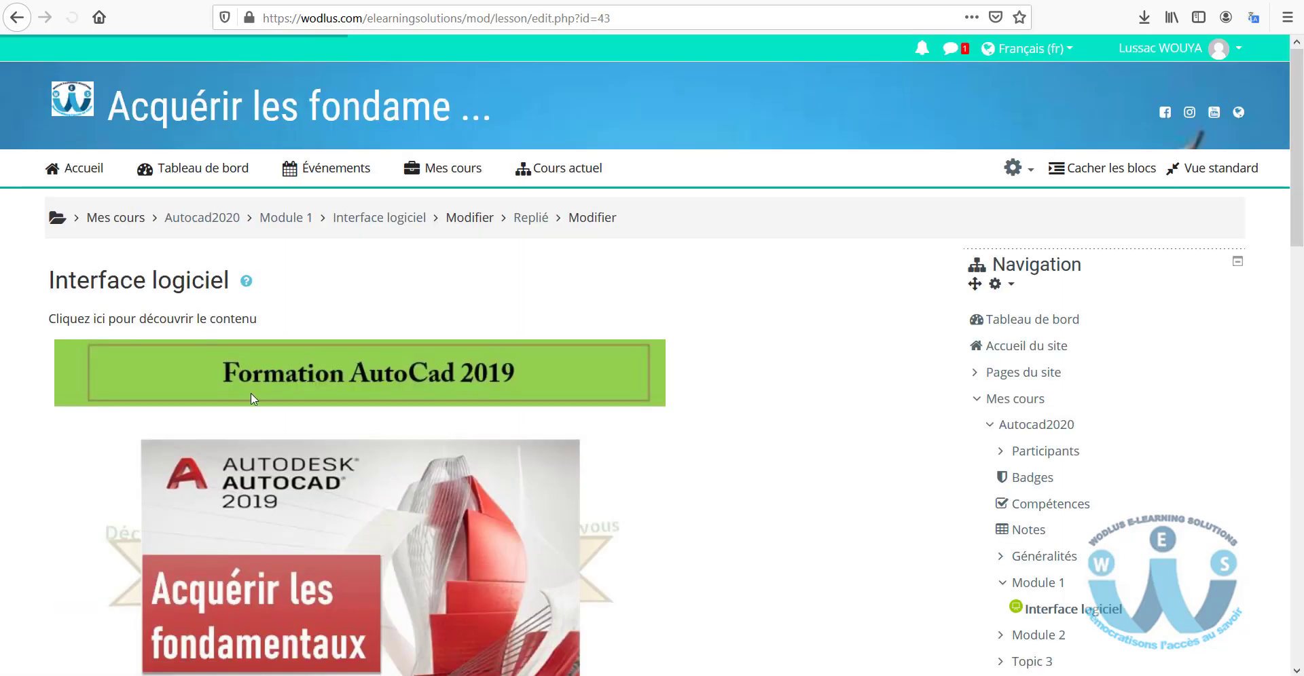
{"action": "scroll", "coordinate": [382, 348], "scroll_direction": "down", "scroll_amount": 6}
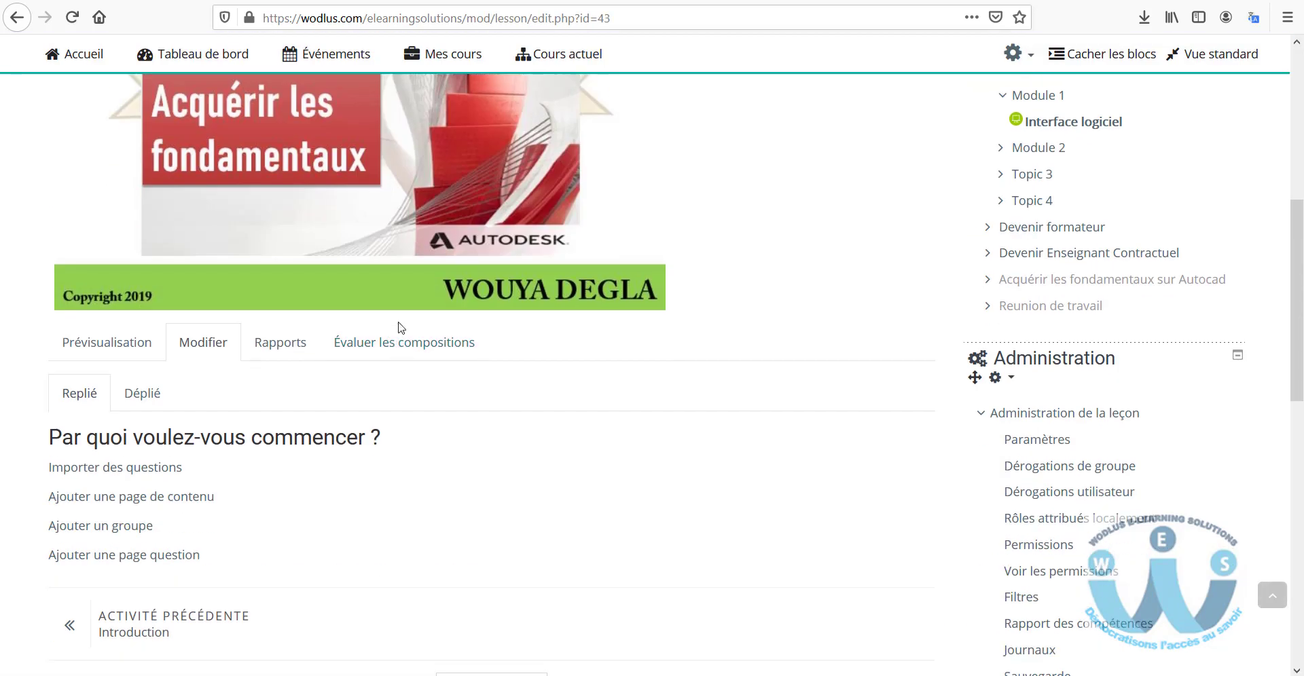
{"action": "scroll", "coordinate": [297, 353], "scroll_direction": "up", "scroll_amount": 6}
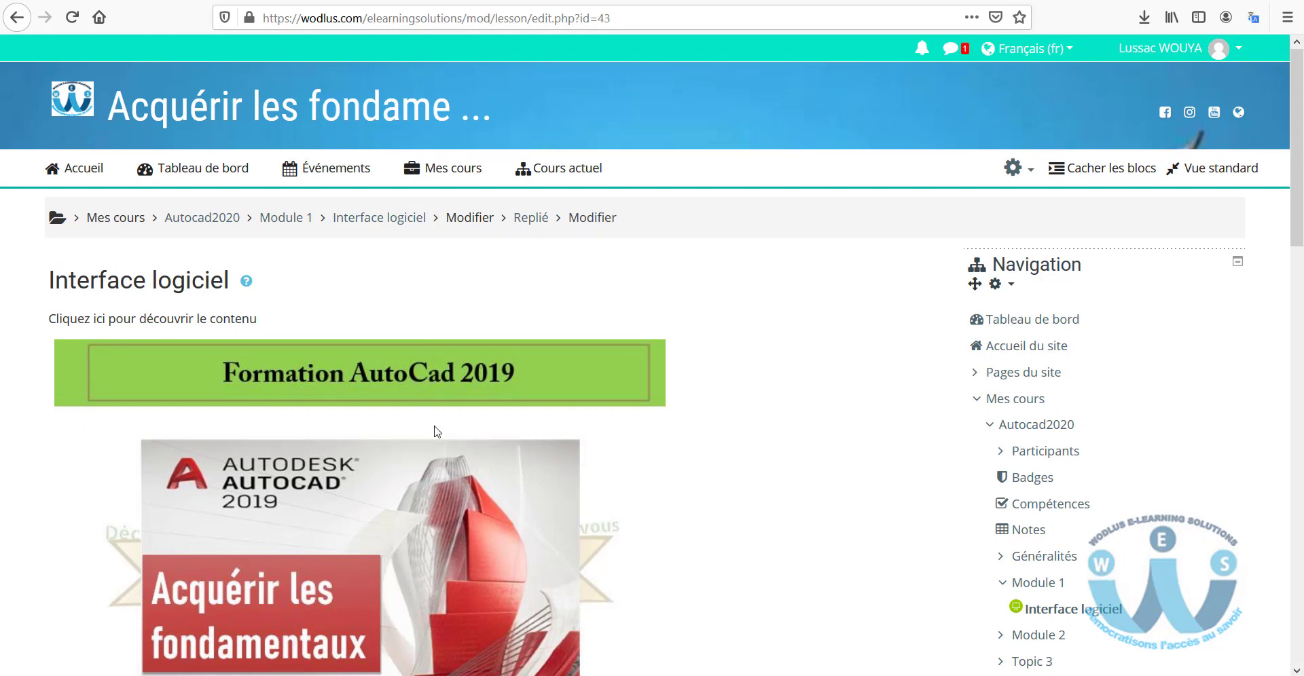
{"action": "scroll", "coordinate": [436, 435], "scroll_direction": "down", "scroll_amount": 5}
{"action": "scroll", "coordinate": [396, 303], "scroll_direction": "up", "scroll_amount": 5}
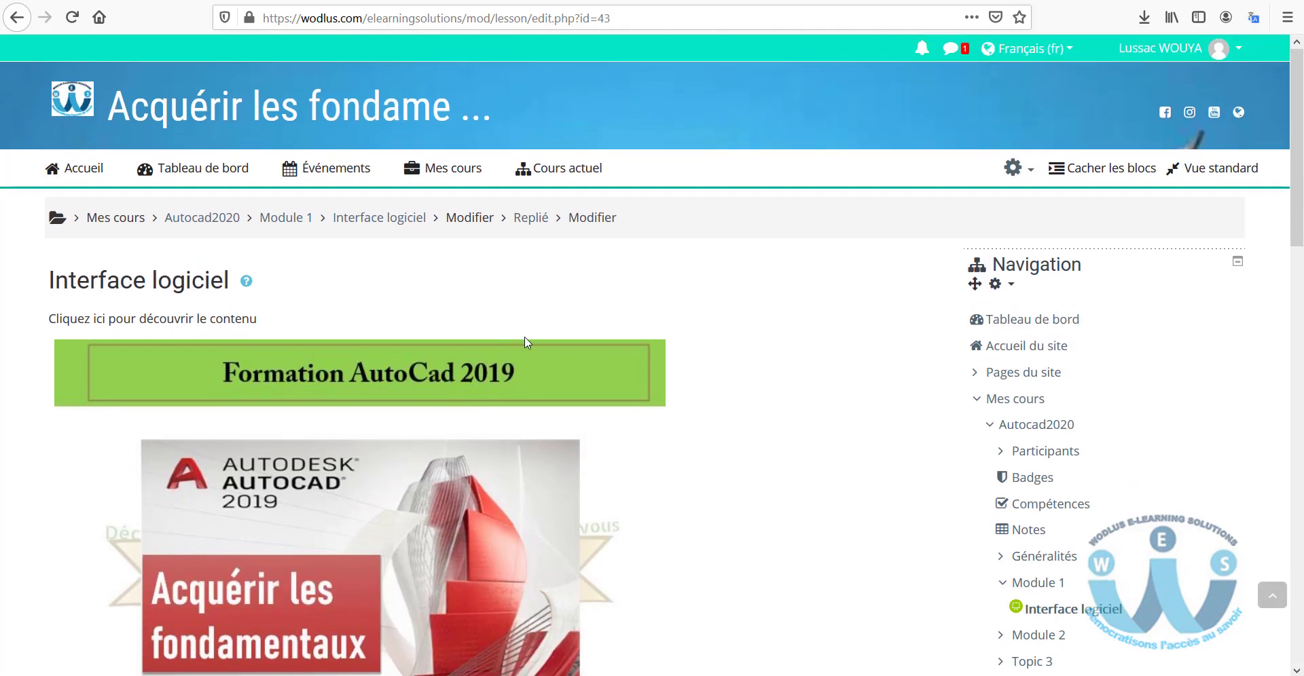